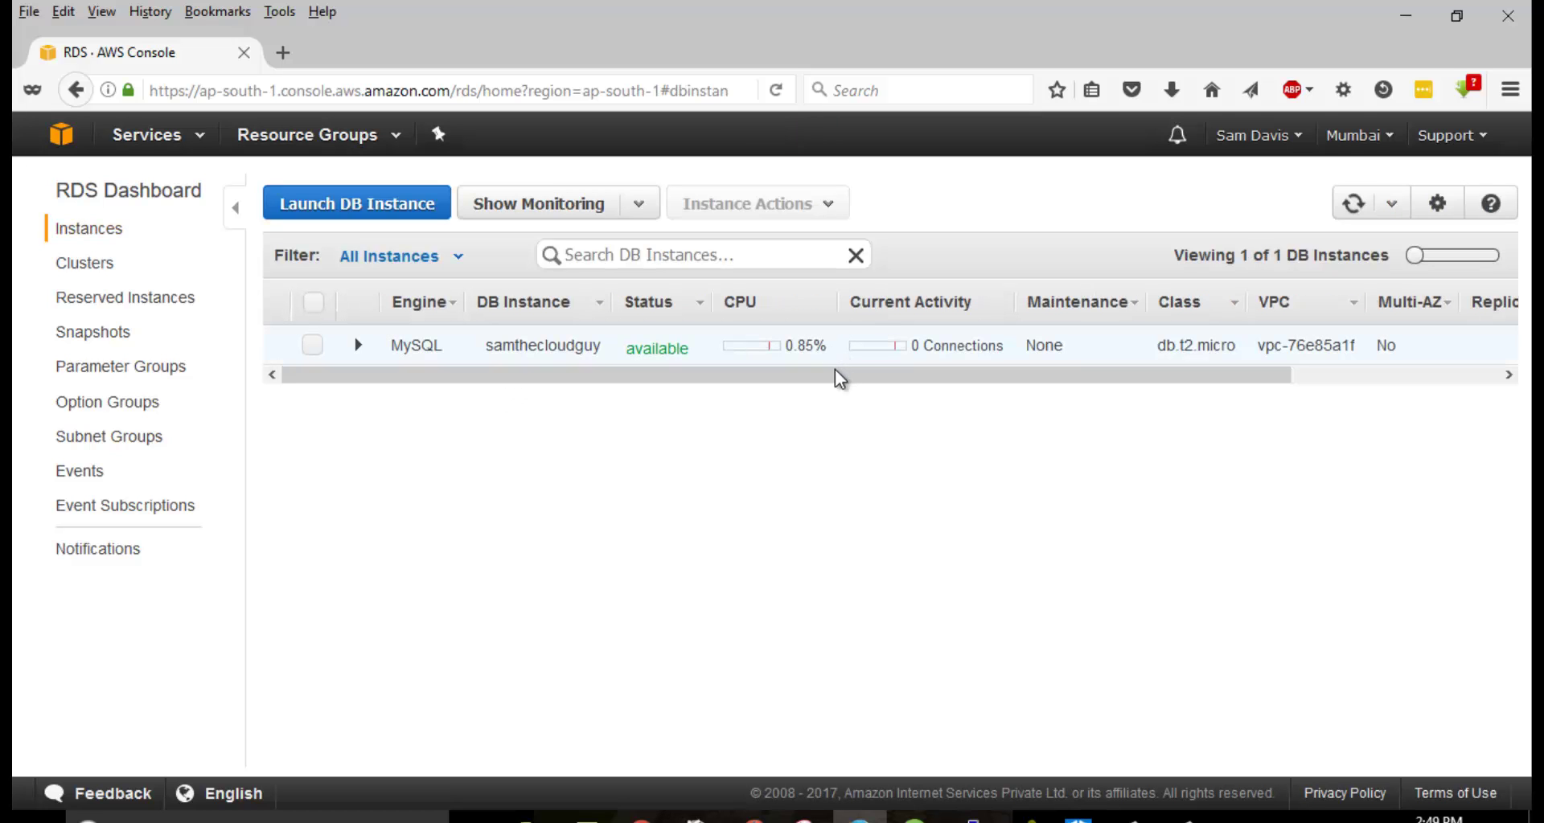
Take a snapshot of the samthecloudguy DB instance, naming it MyDBsnapshot
left_click(313, 344)
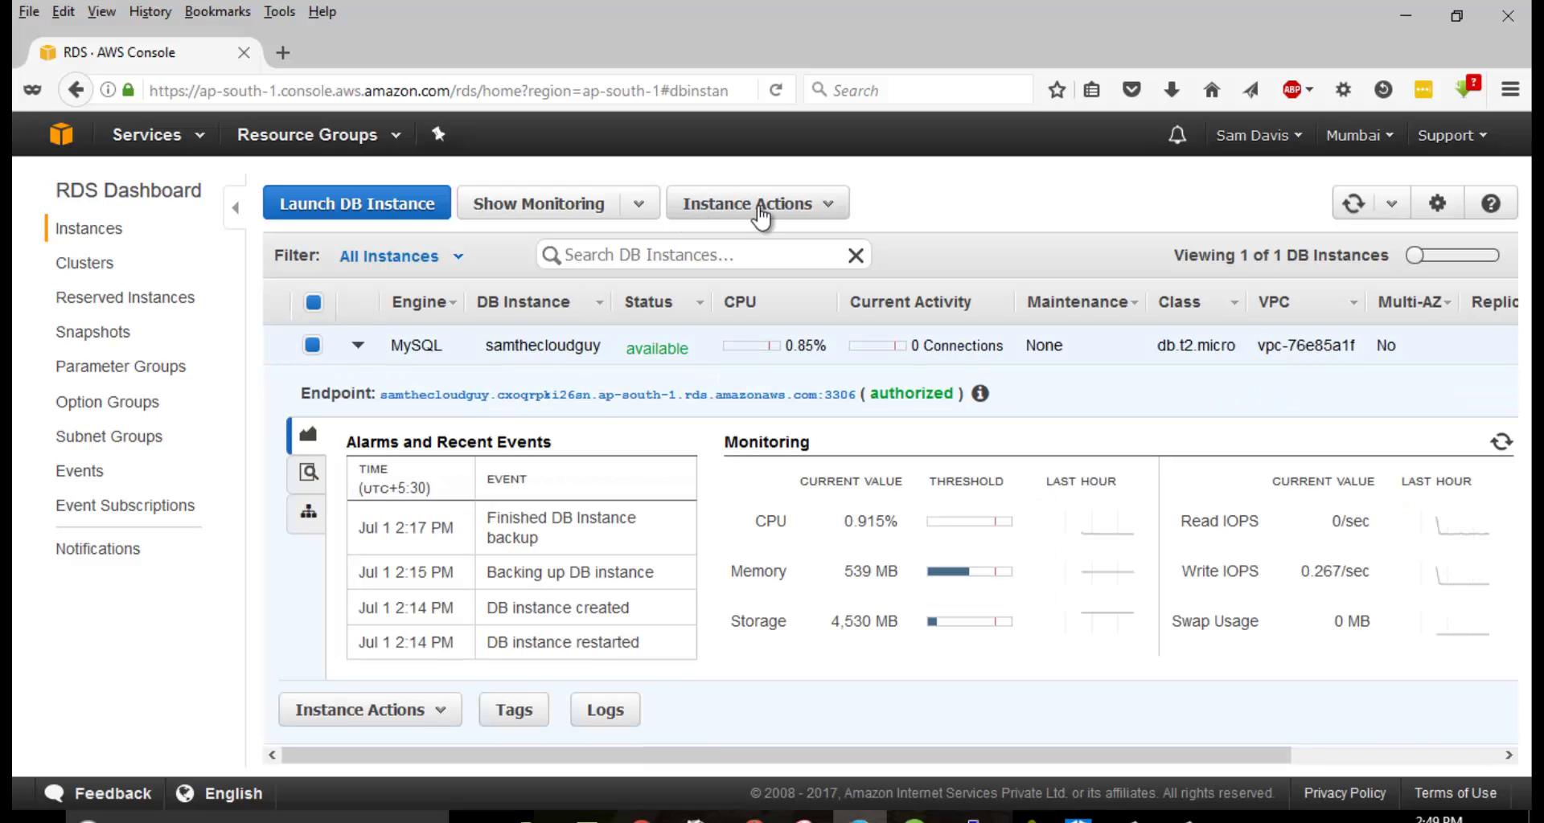
left_click(761, 209)
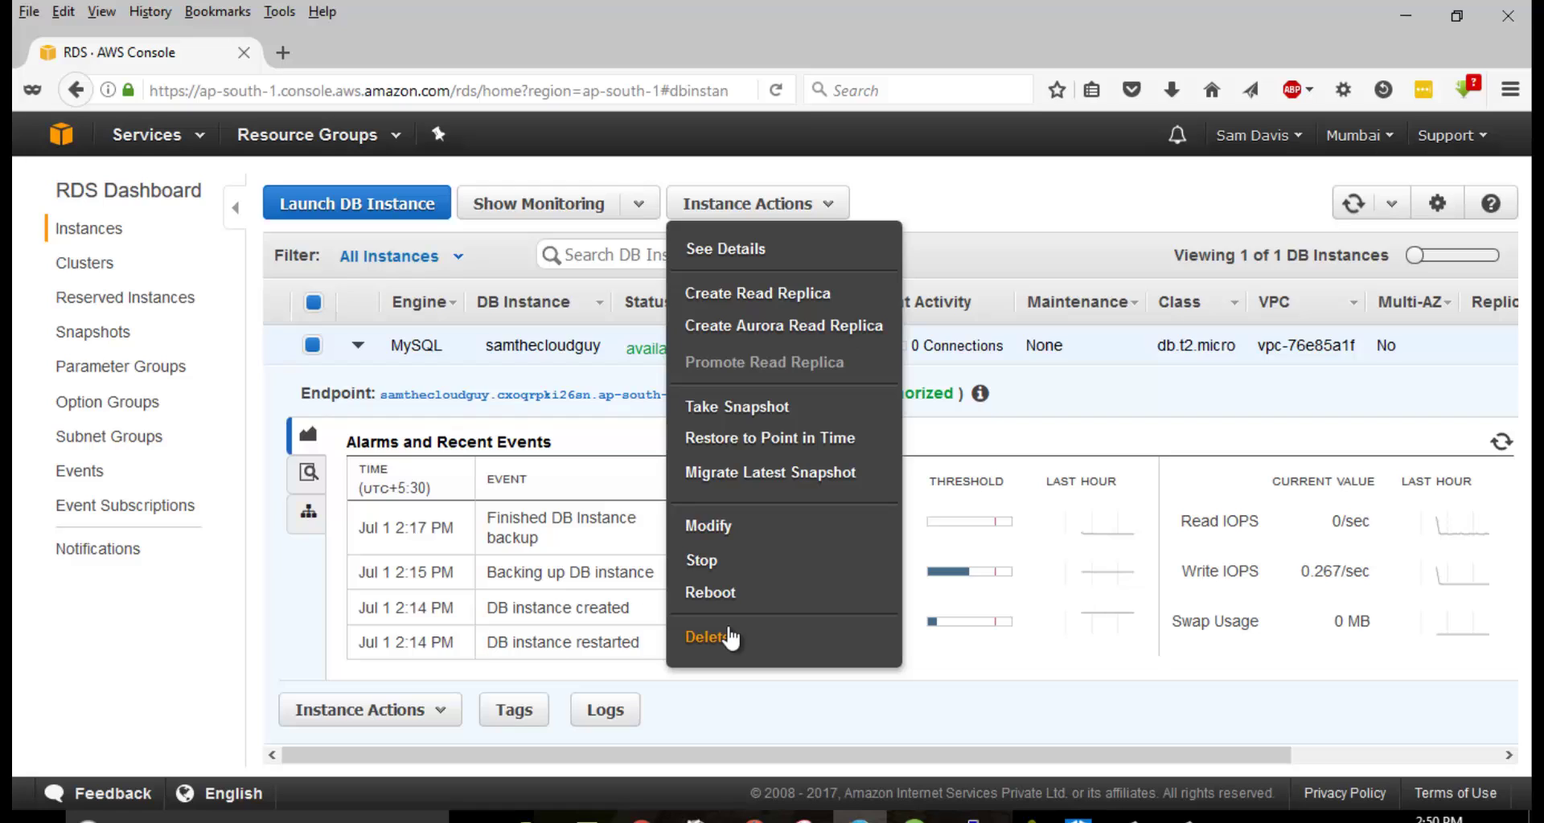
left_click(734, 414)
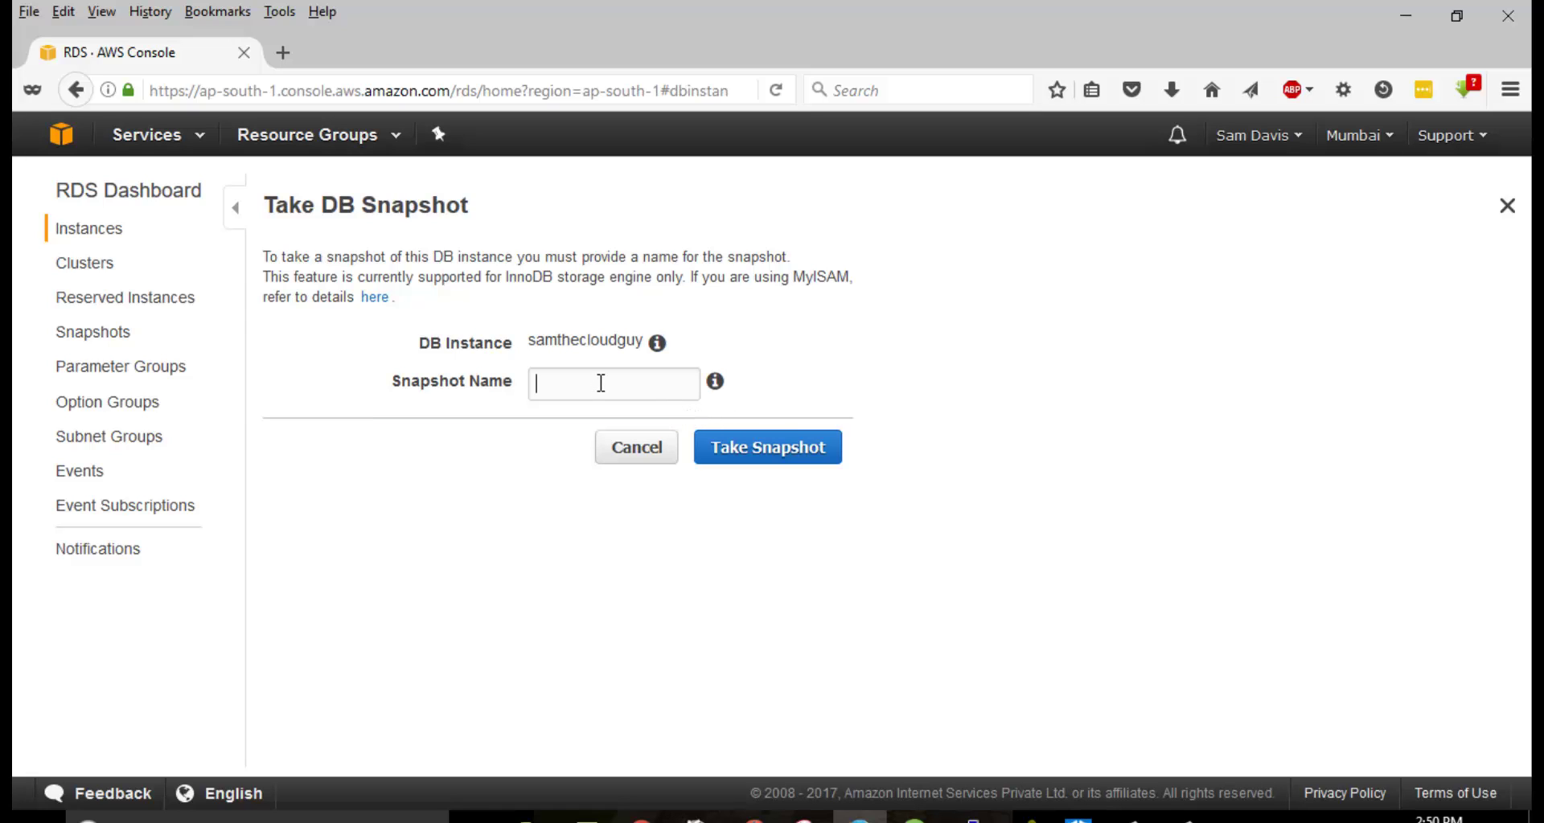
type("MyDBsnapshot")
left_click(759, 454)
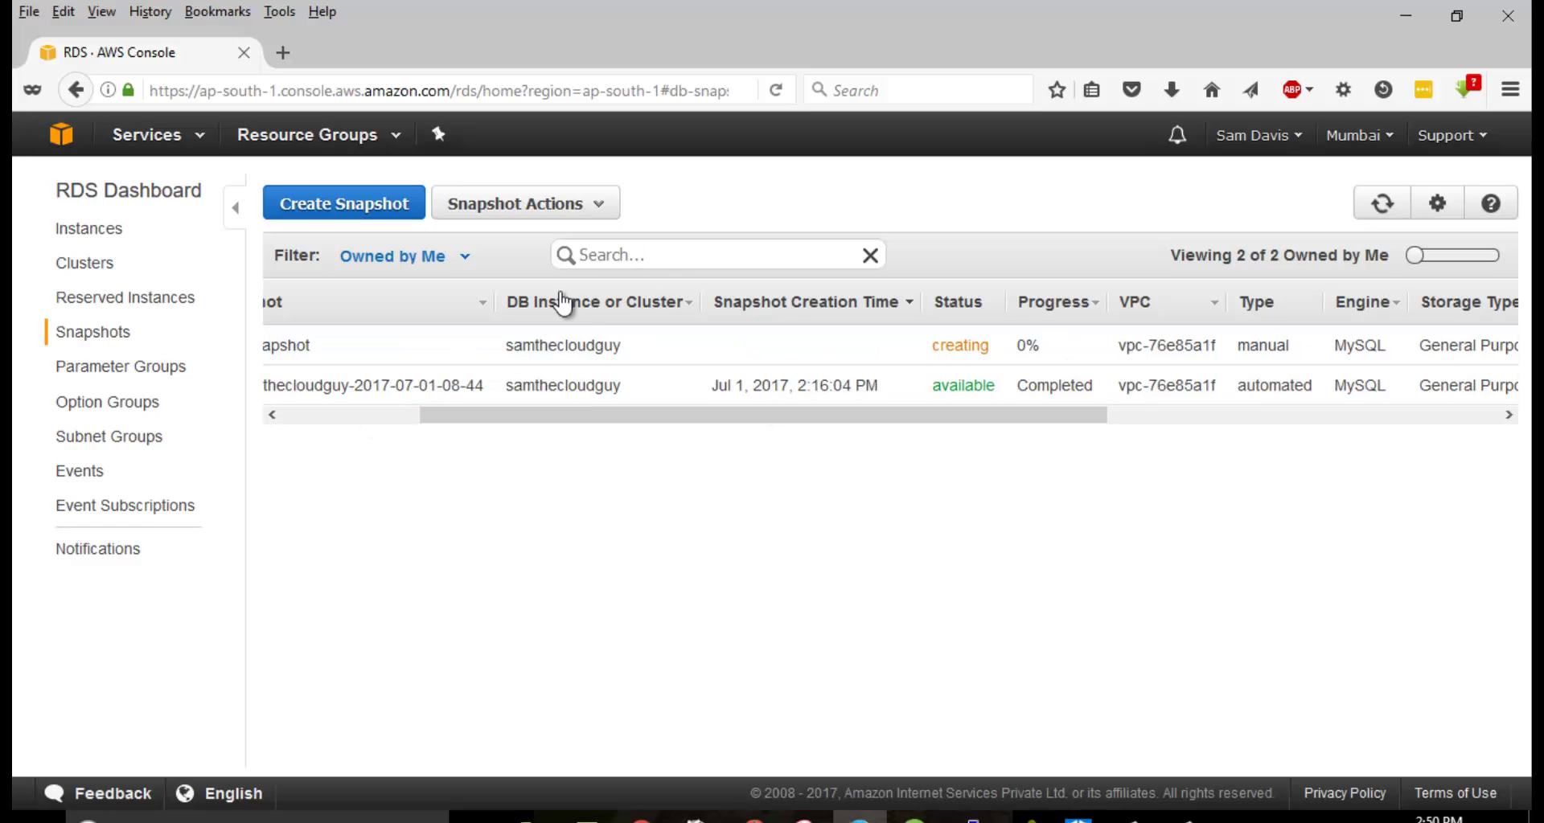
left_click_drag(586, 417, 352, 472)
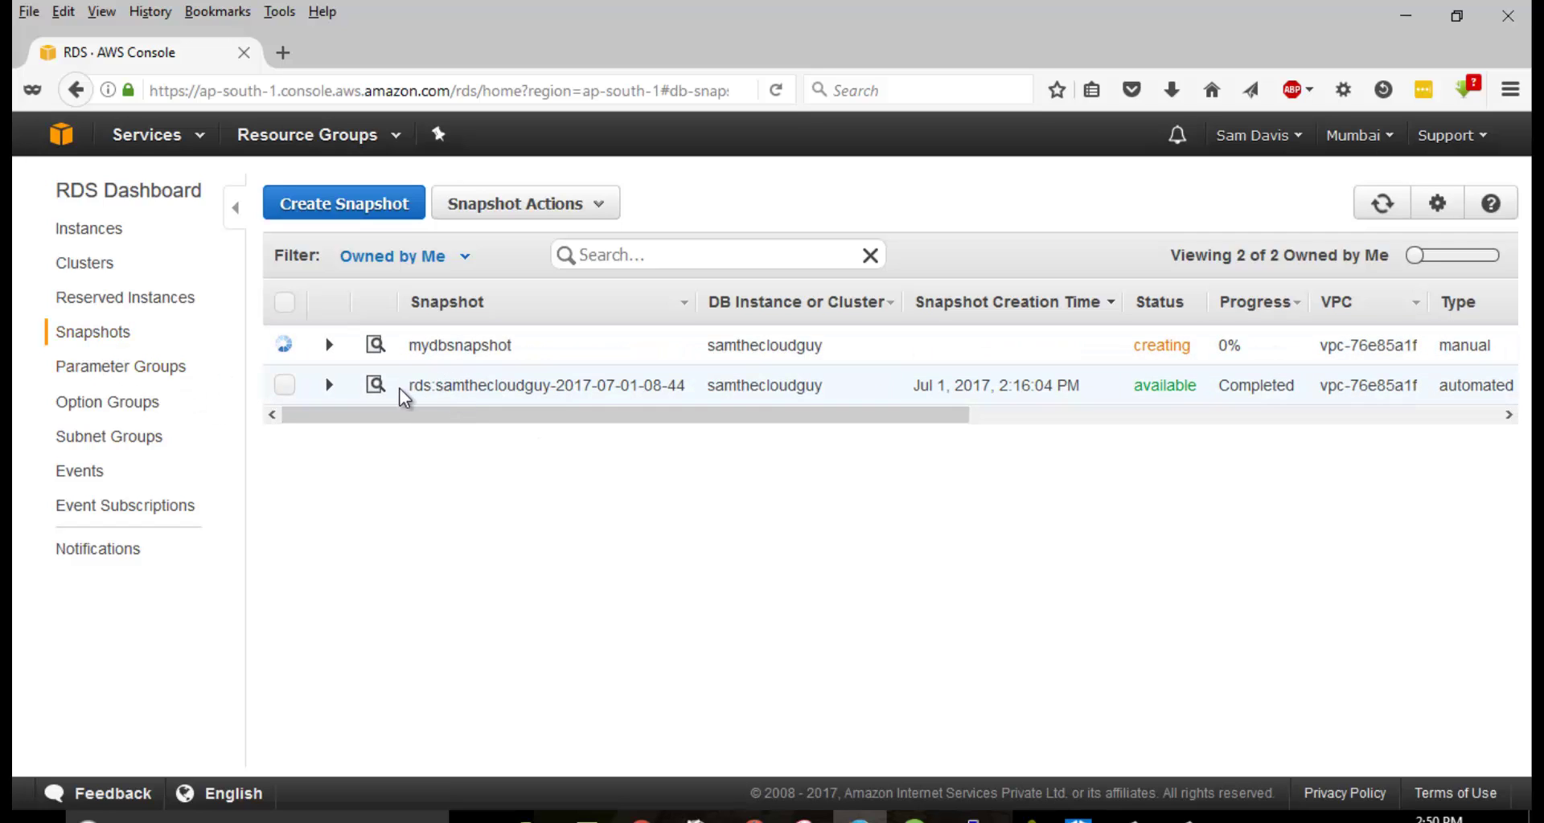
left_click_drag(413, 386, 685, 404)
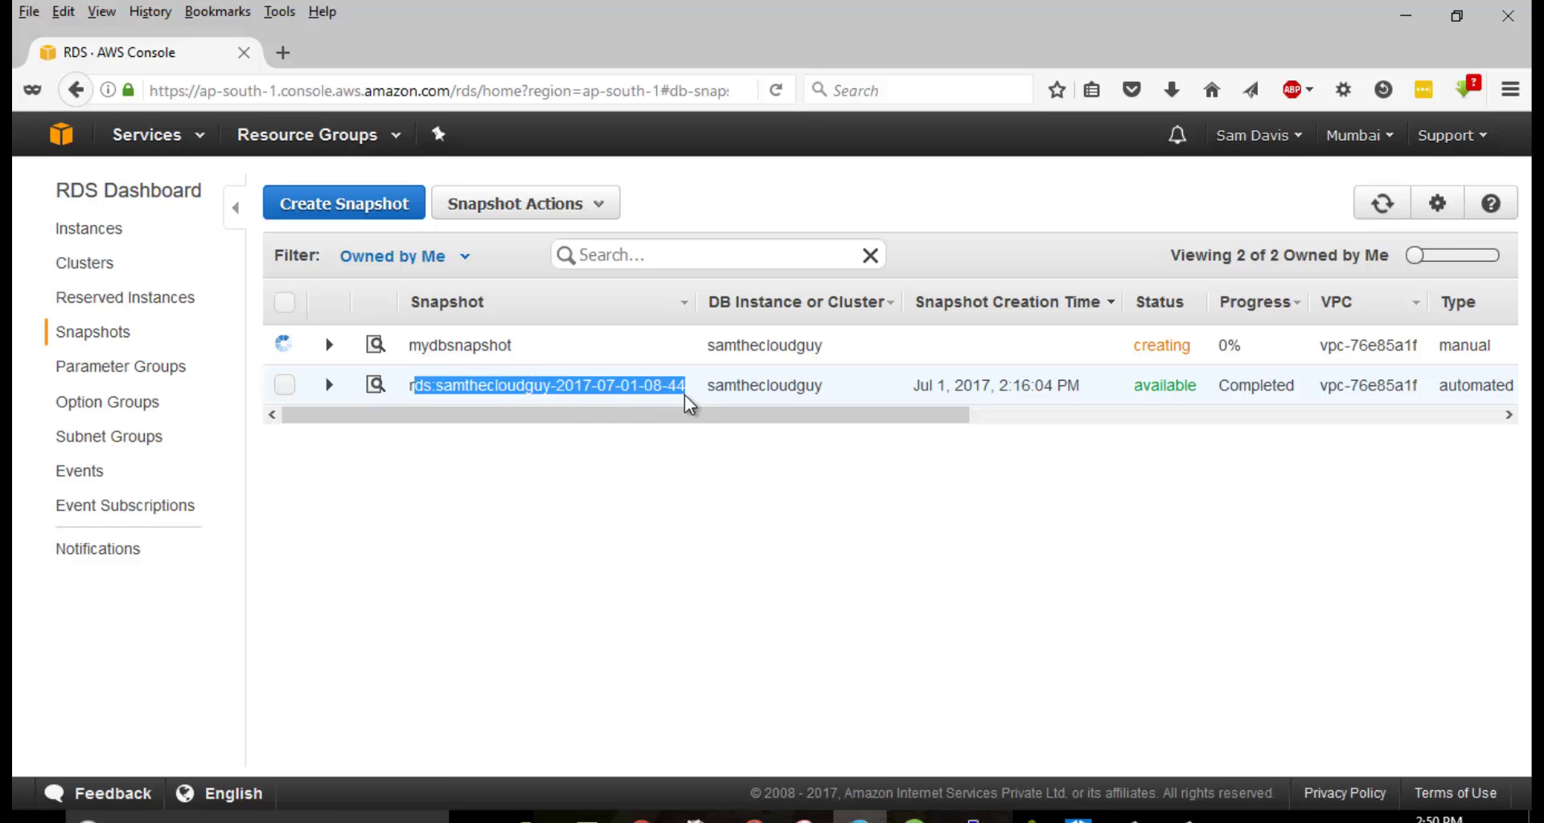
left_click(683, 394)
left_click_drag(1083, 392, 912, 387)
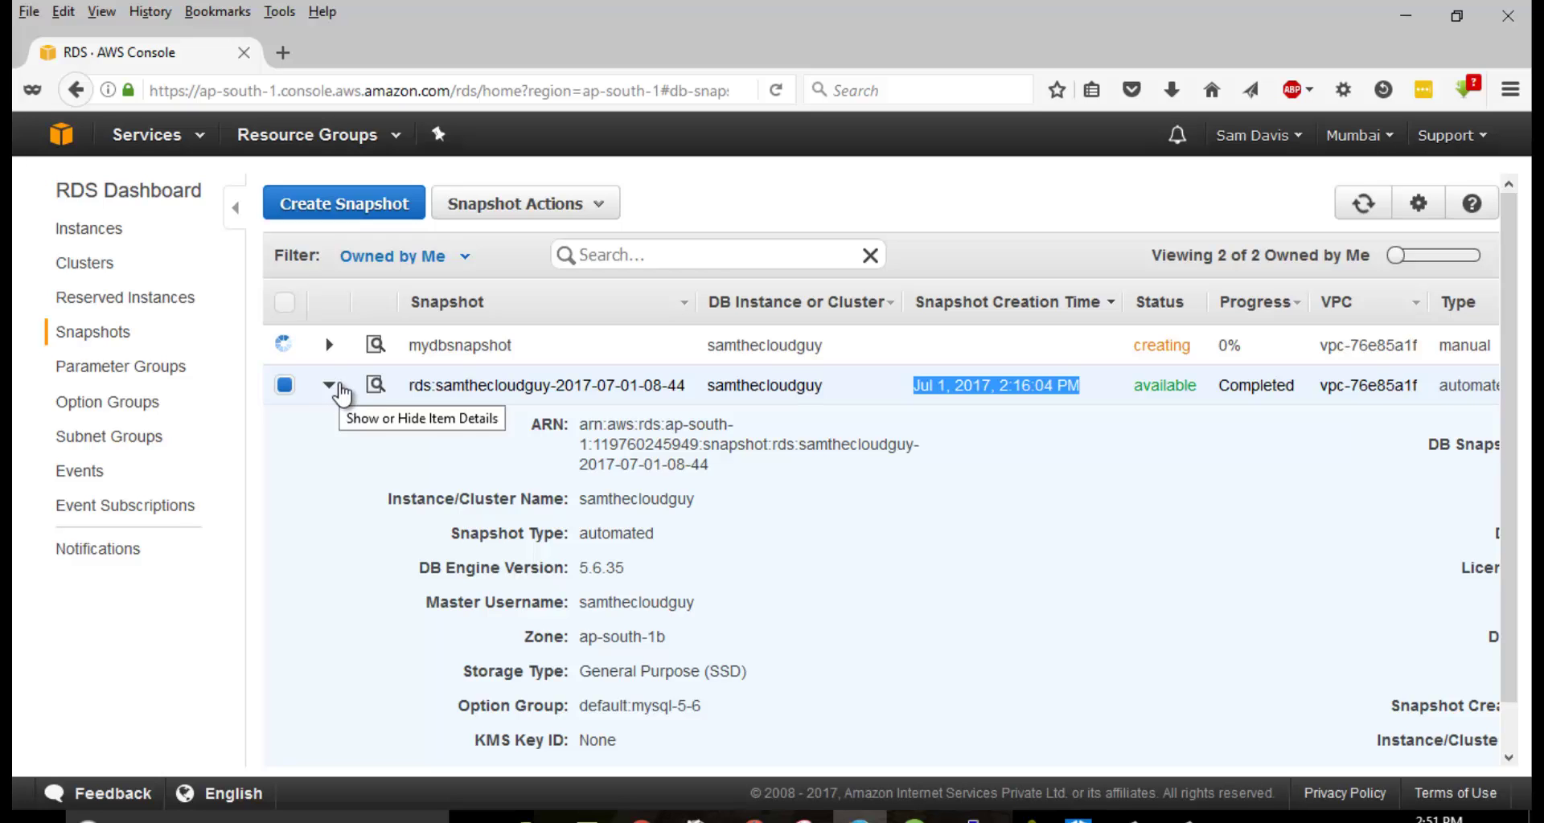
left_click(520, 217)
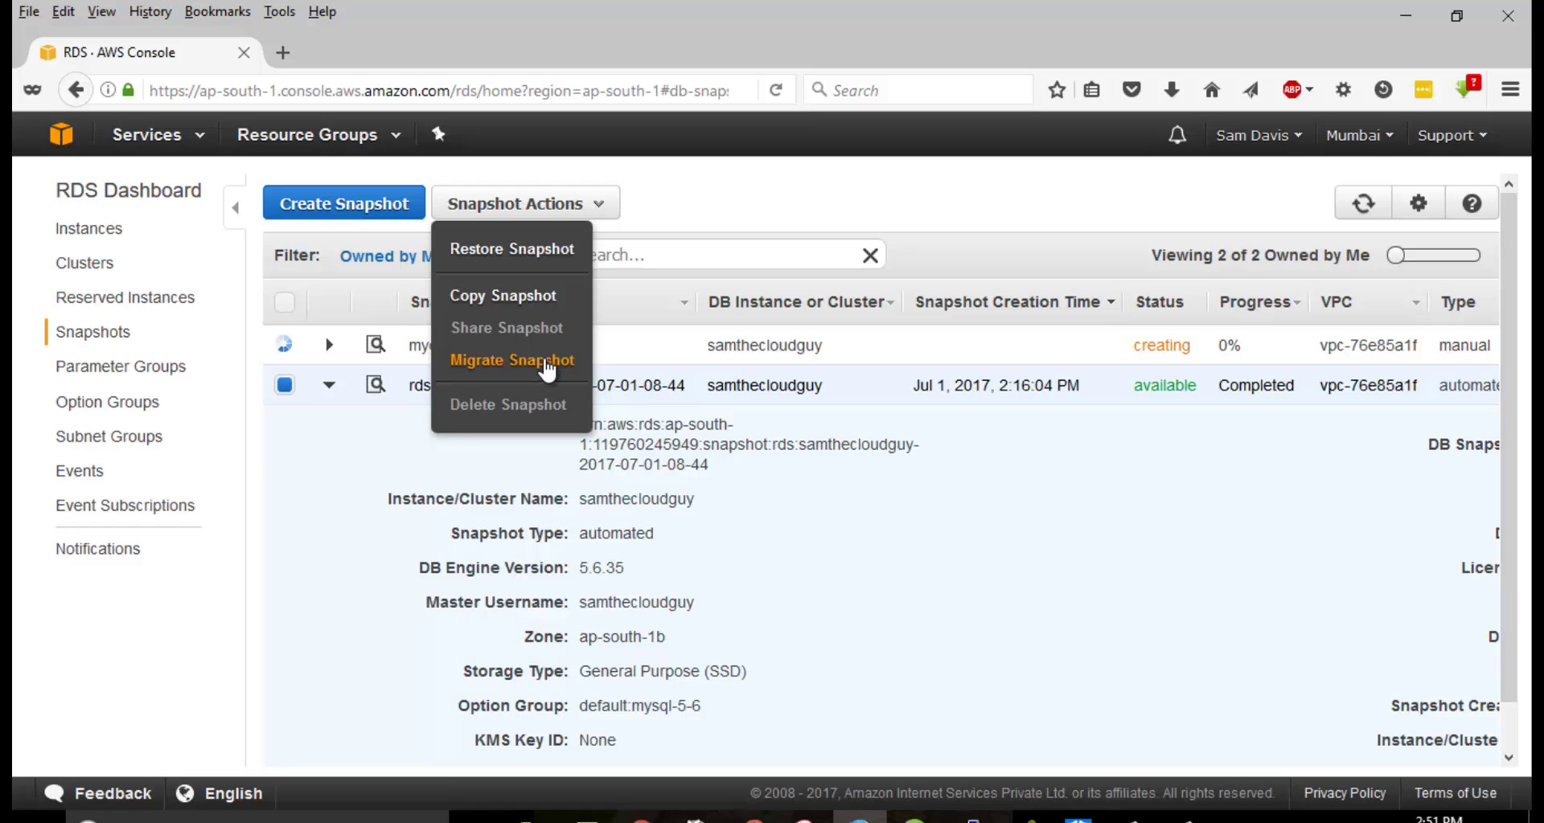
left_click(546, 260)
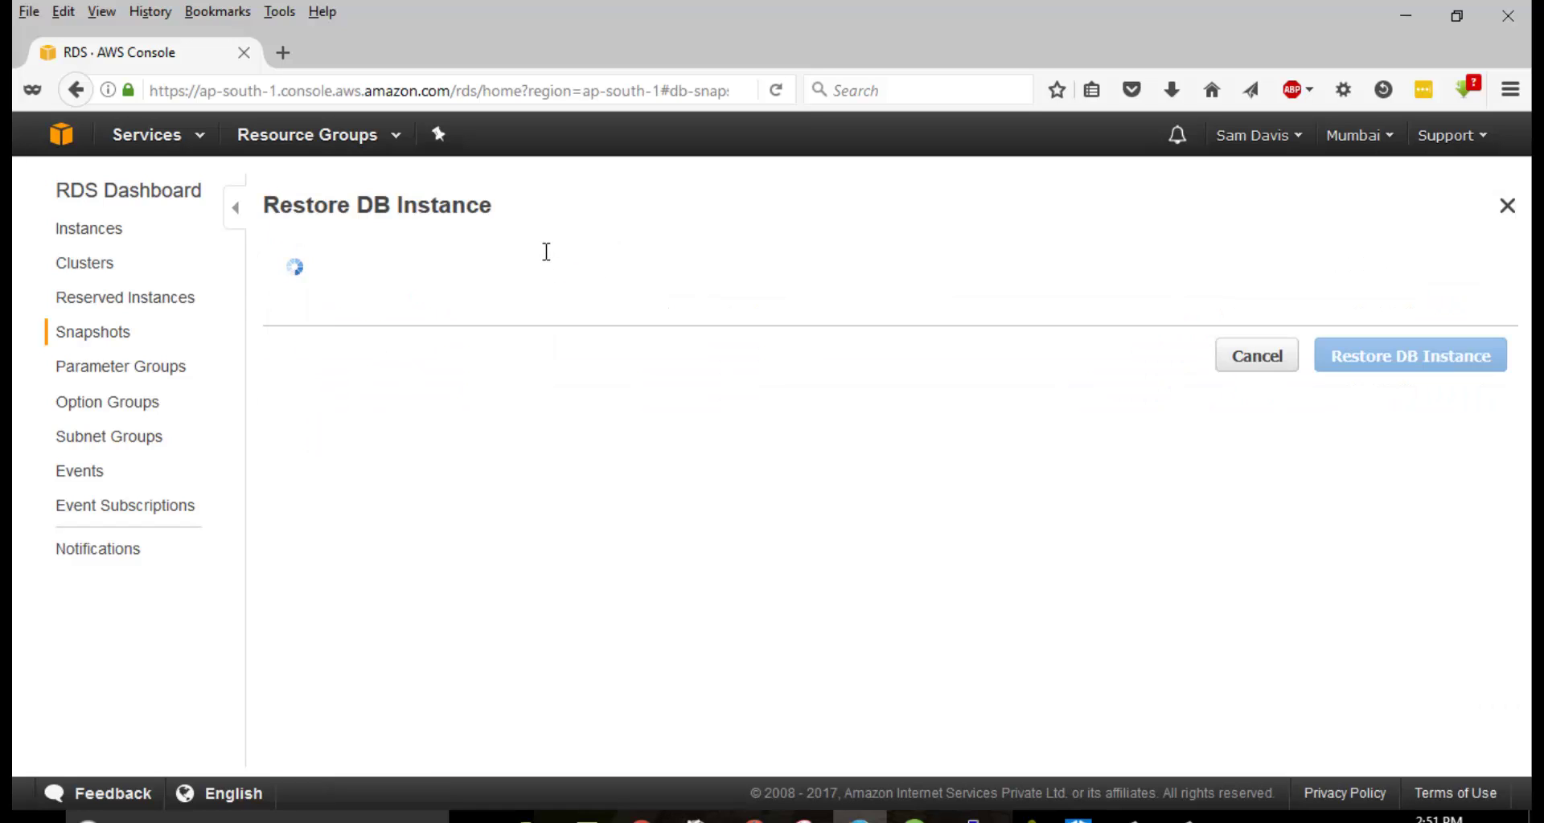
Set the restored instance's DB Instance Identifier to DB2Instance
scroll(343, 286, "down", 2)
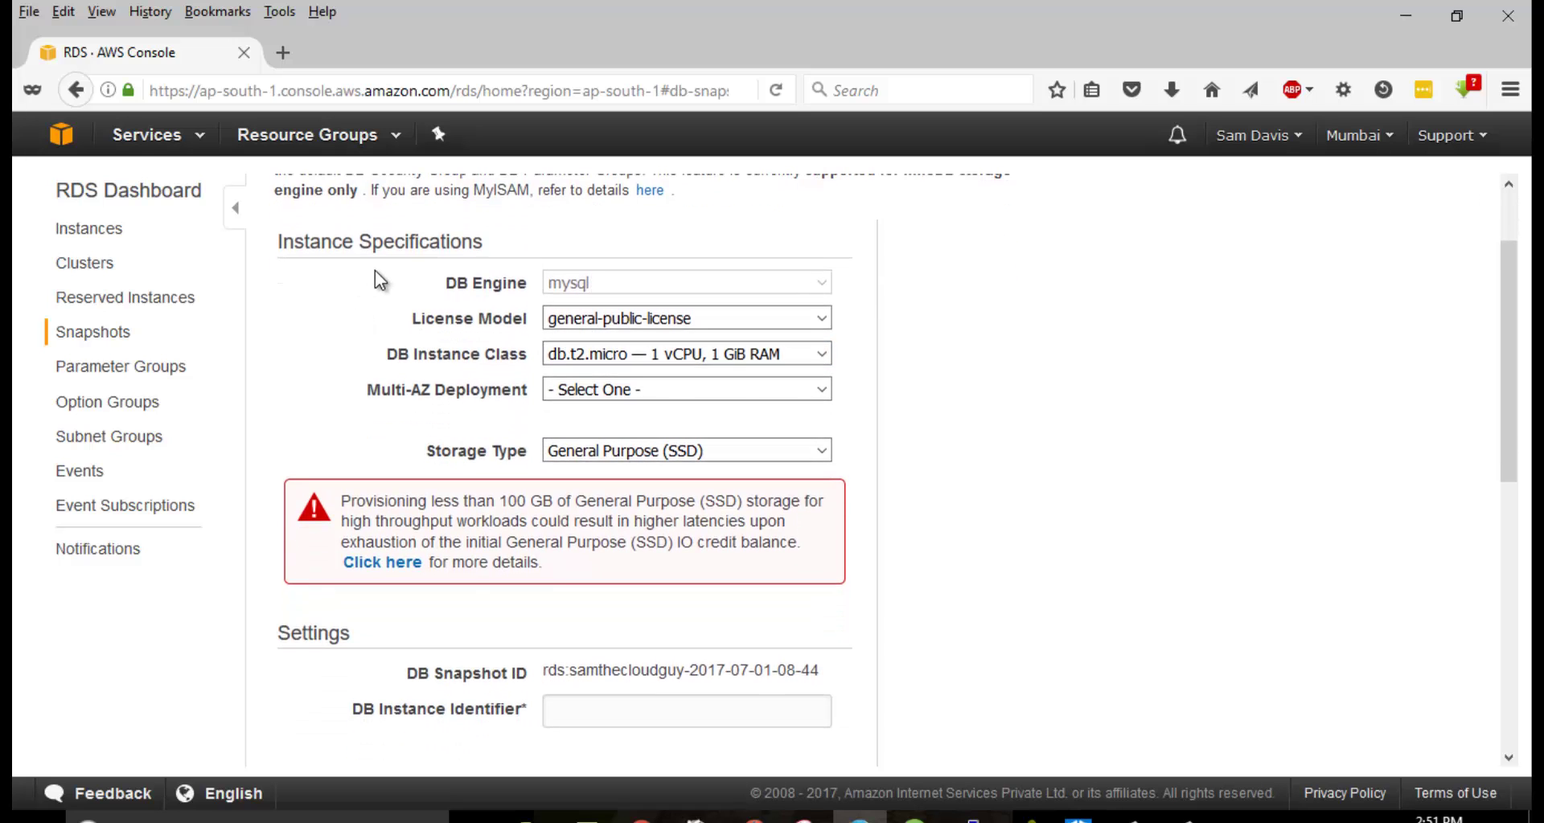
scroll(583, 460, "down", 4)
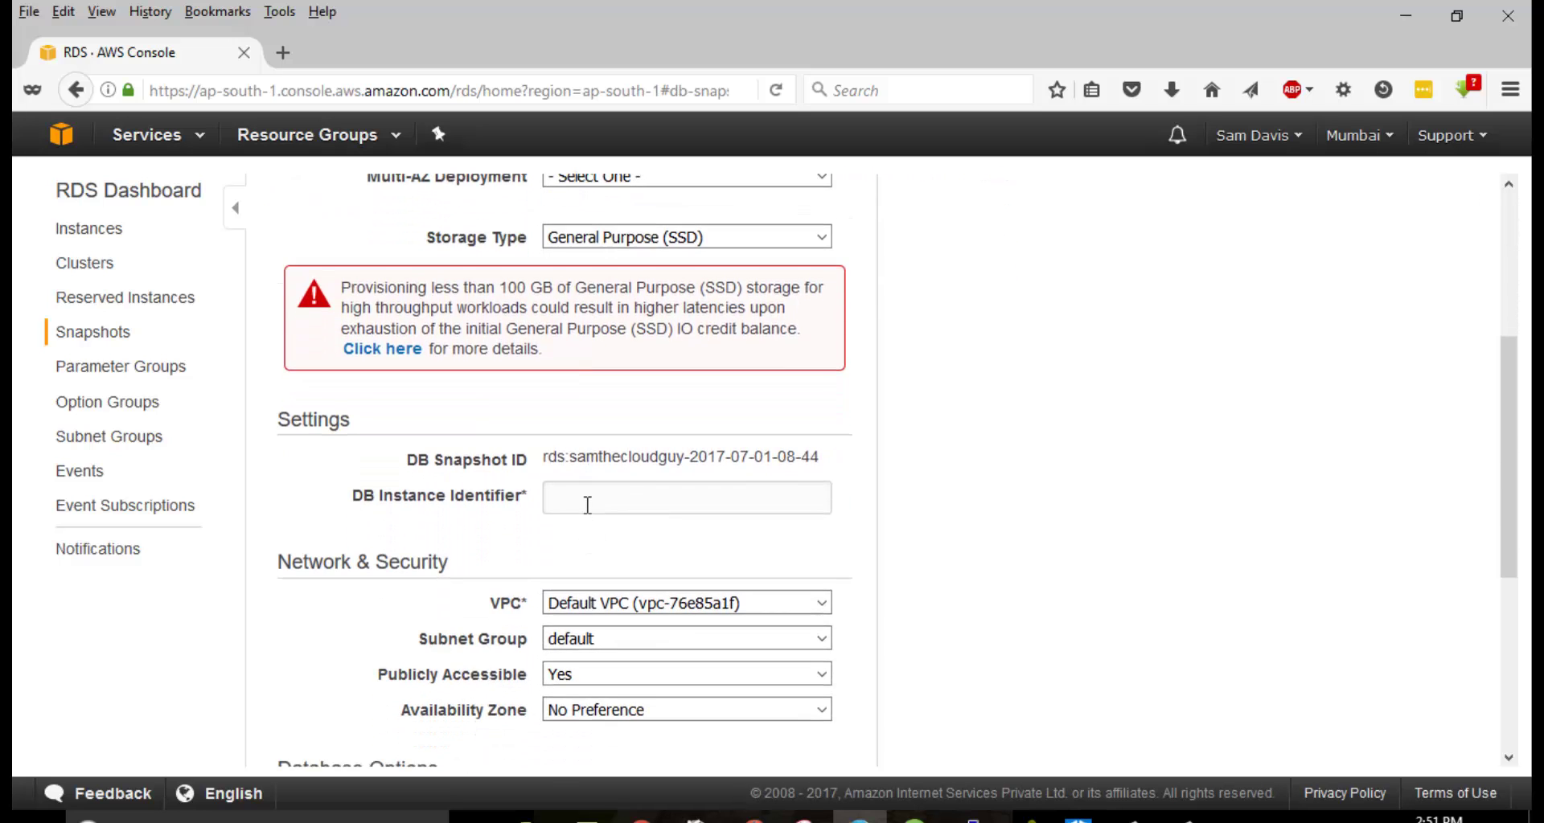
left_click(587, 505)
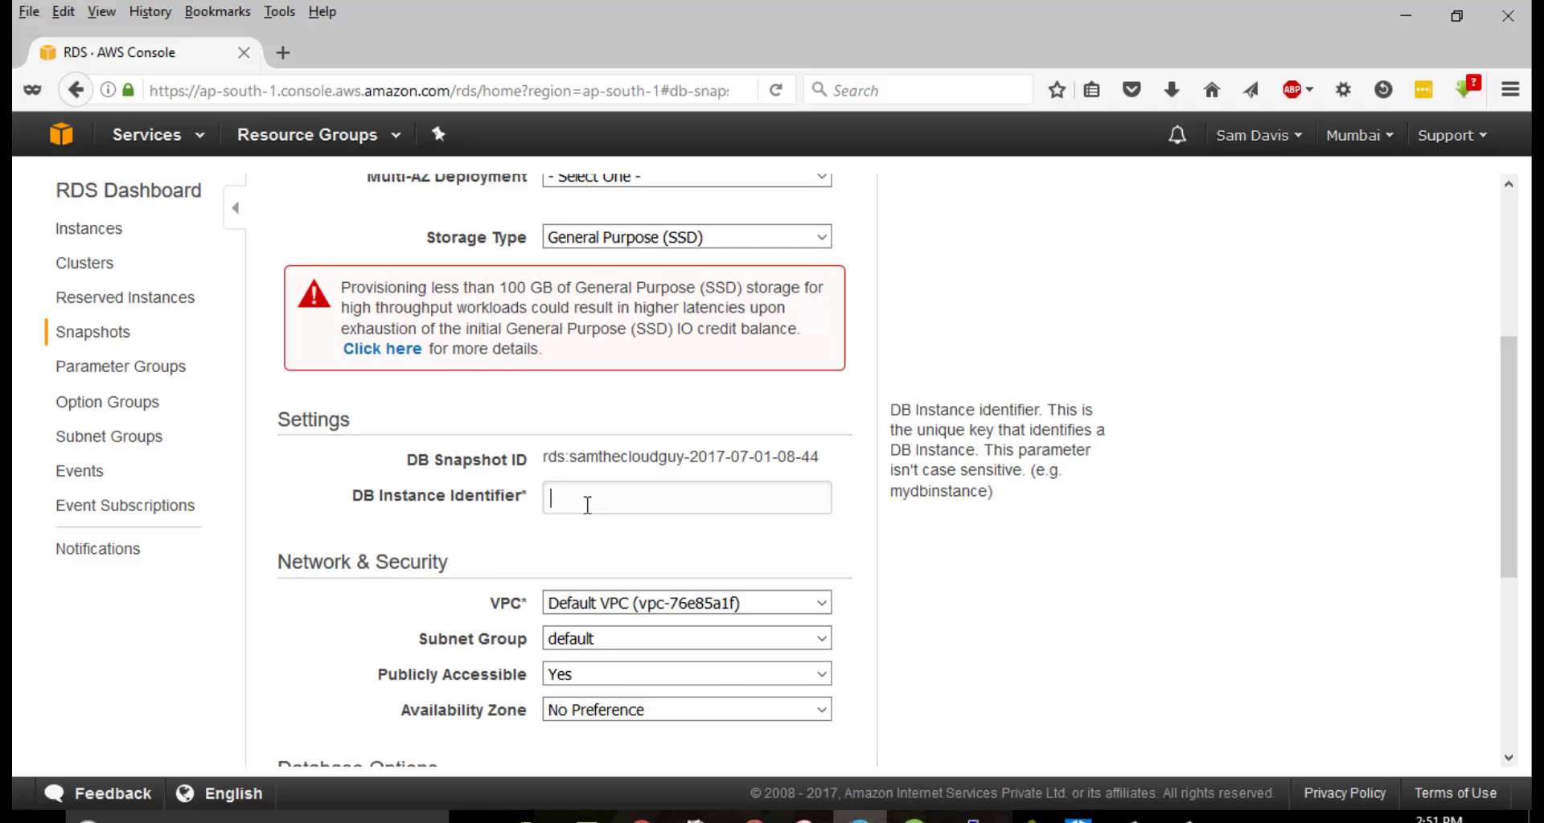
type("DB2Instance")
Review the remaining restore settings, keep the db.t2.micro instance class, and restore the DB instance
scroll(591, 500, "down", 5)
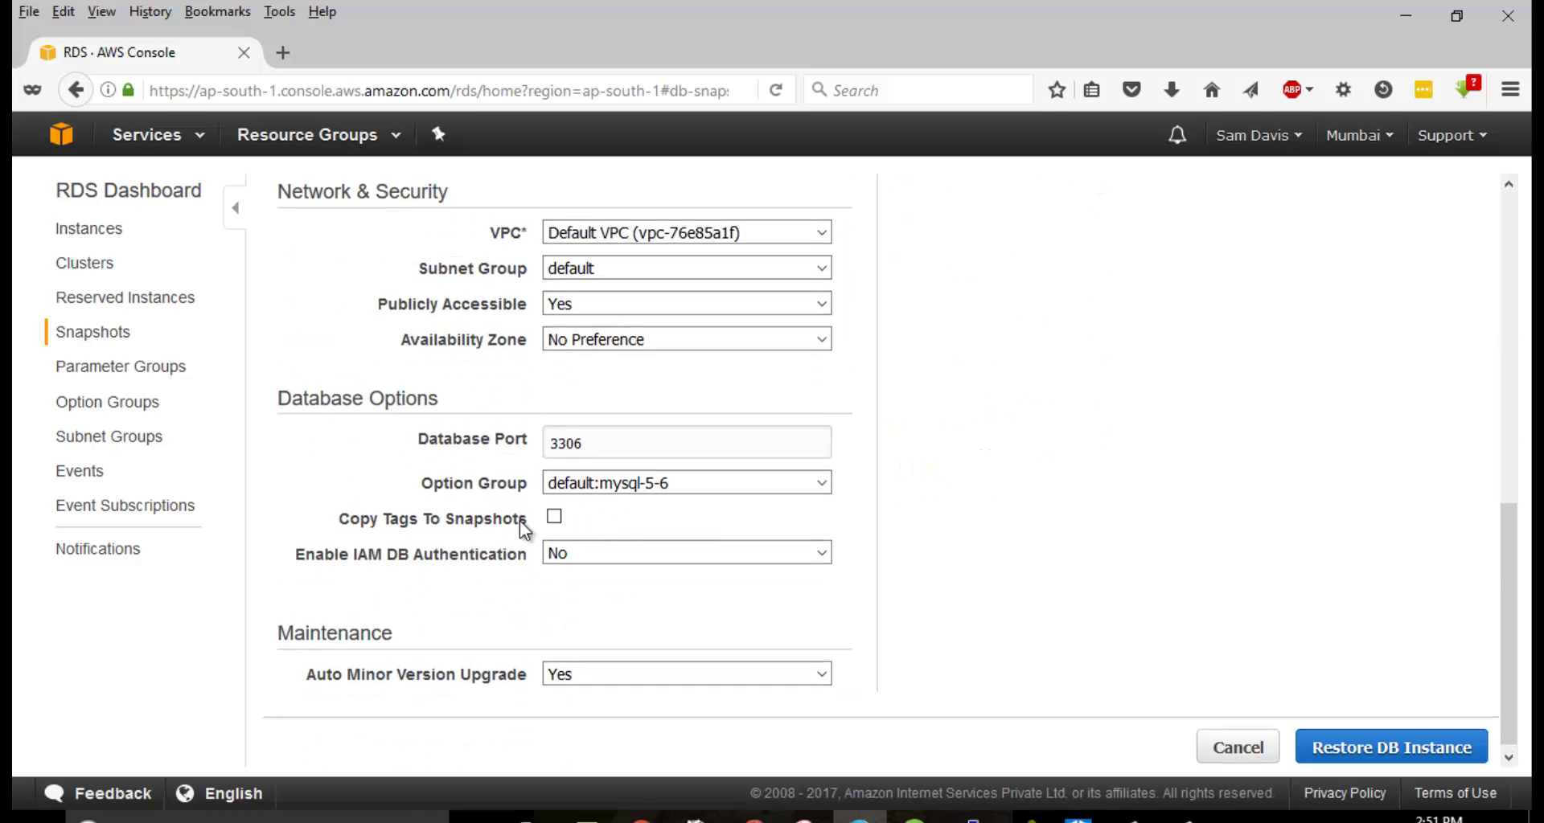
scroll(539, 506, "up", 3)
scroll(653, 476, "down", 2)
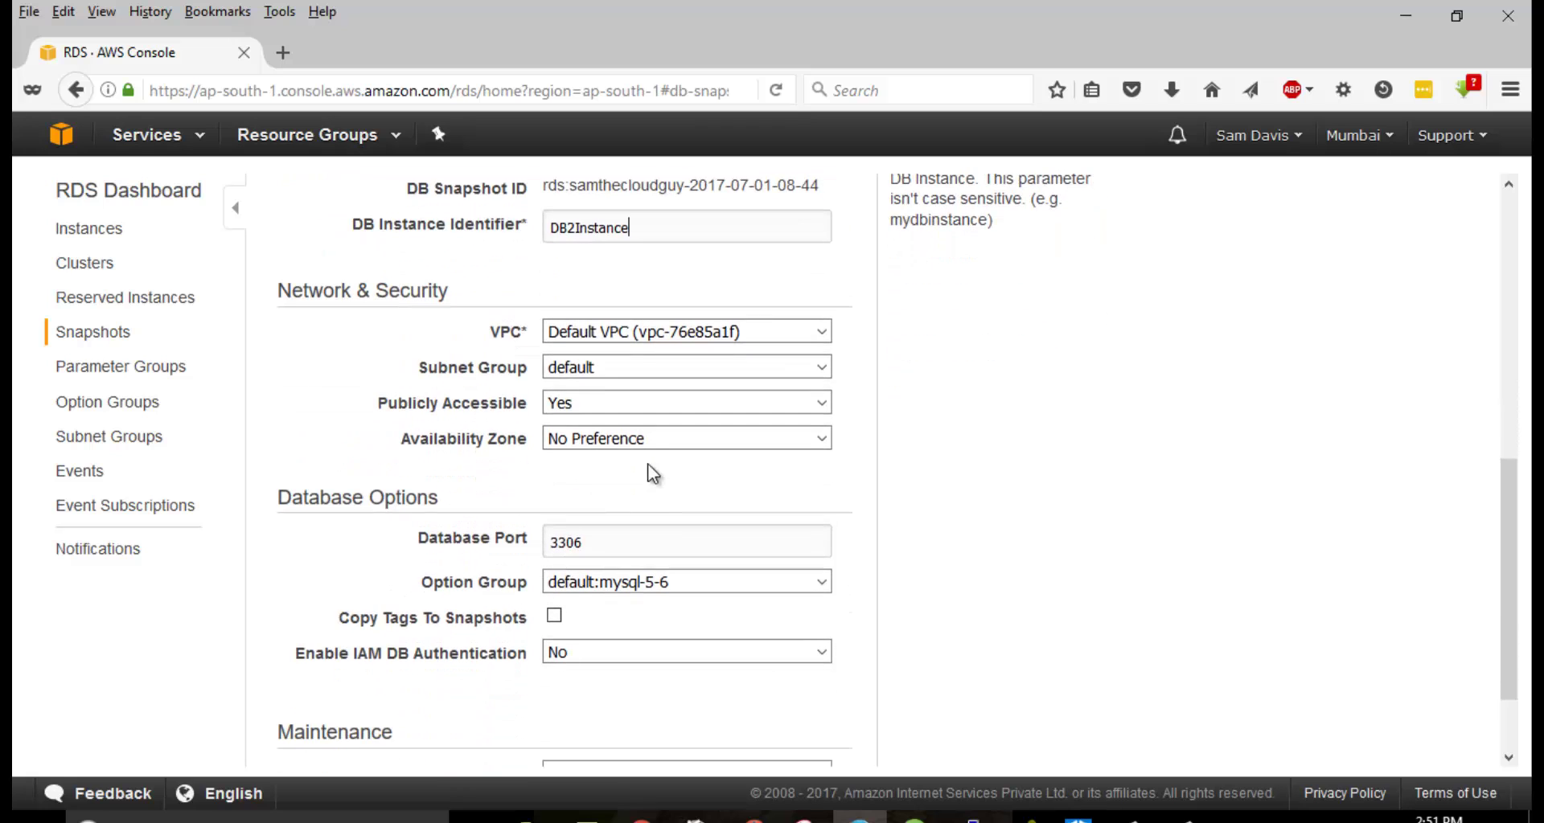
scroll(632, 495, "down", 2)
scroll(627, 478, "up", 9)
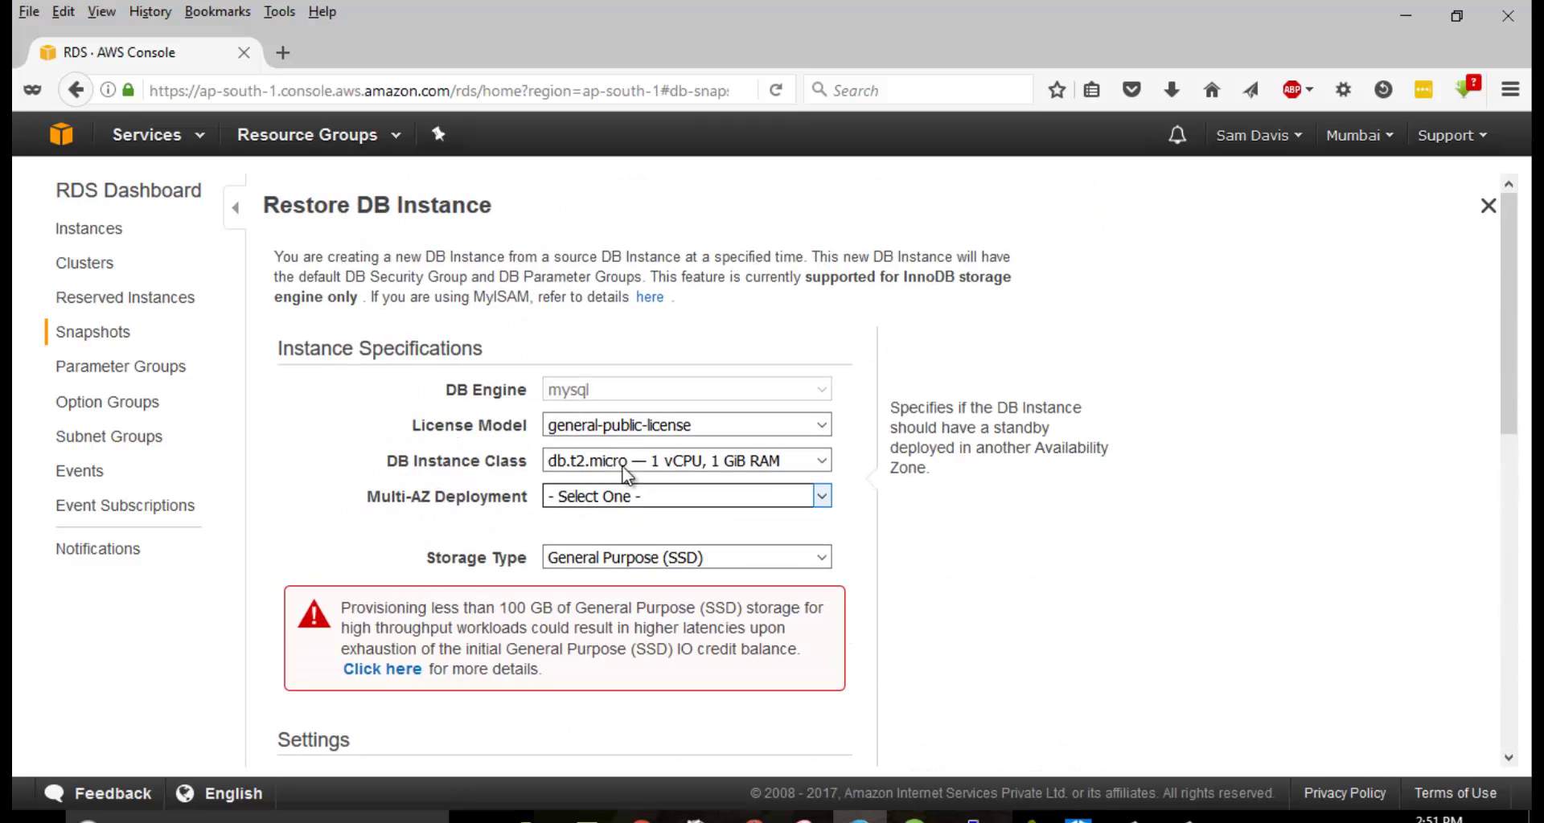
left_click(643, 462)
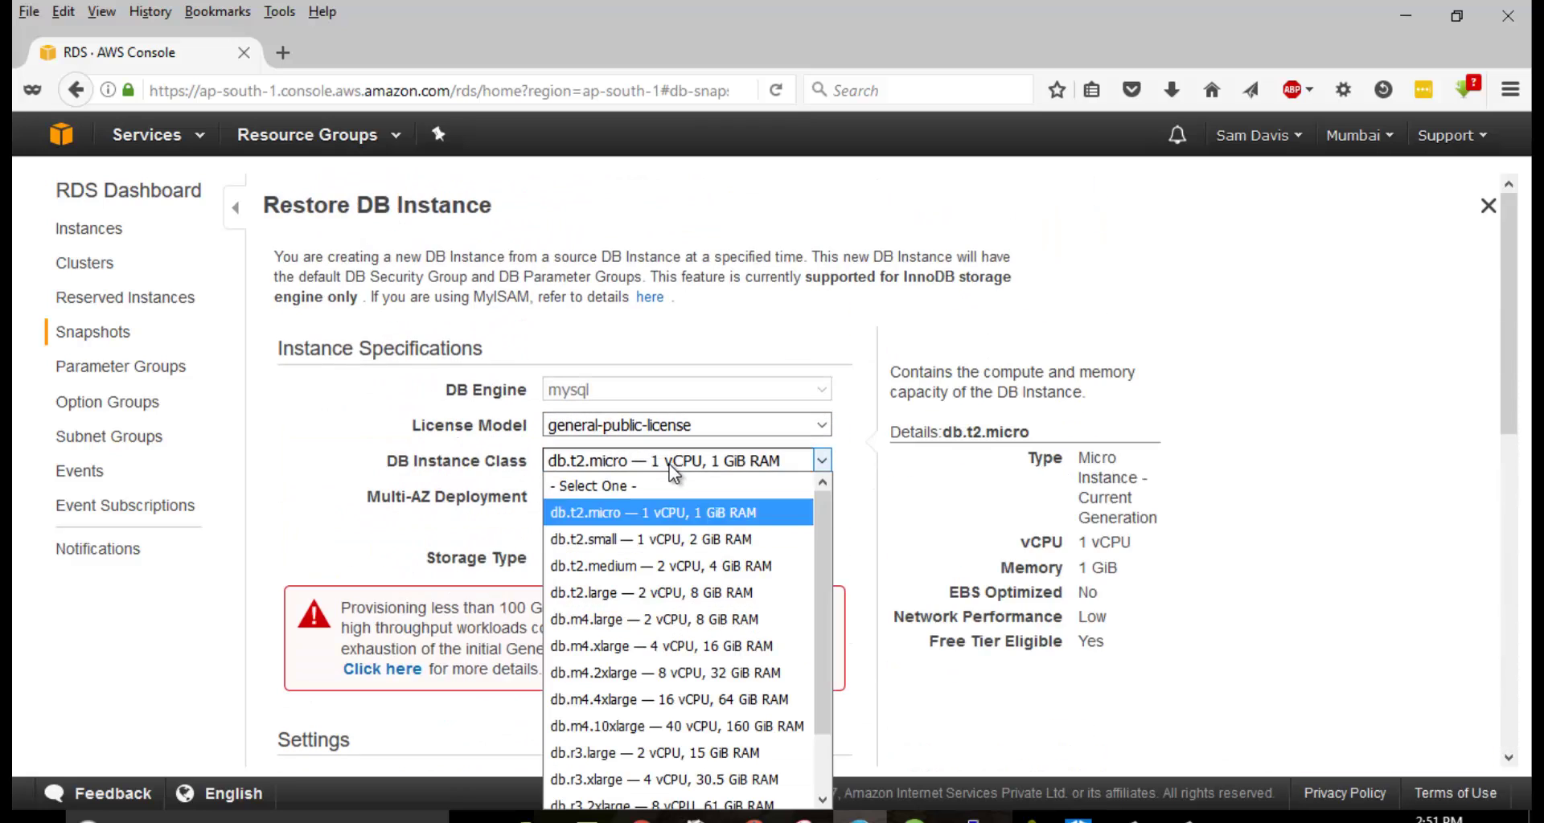
left_click(671, 466)
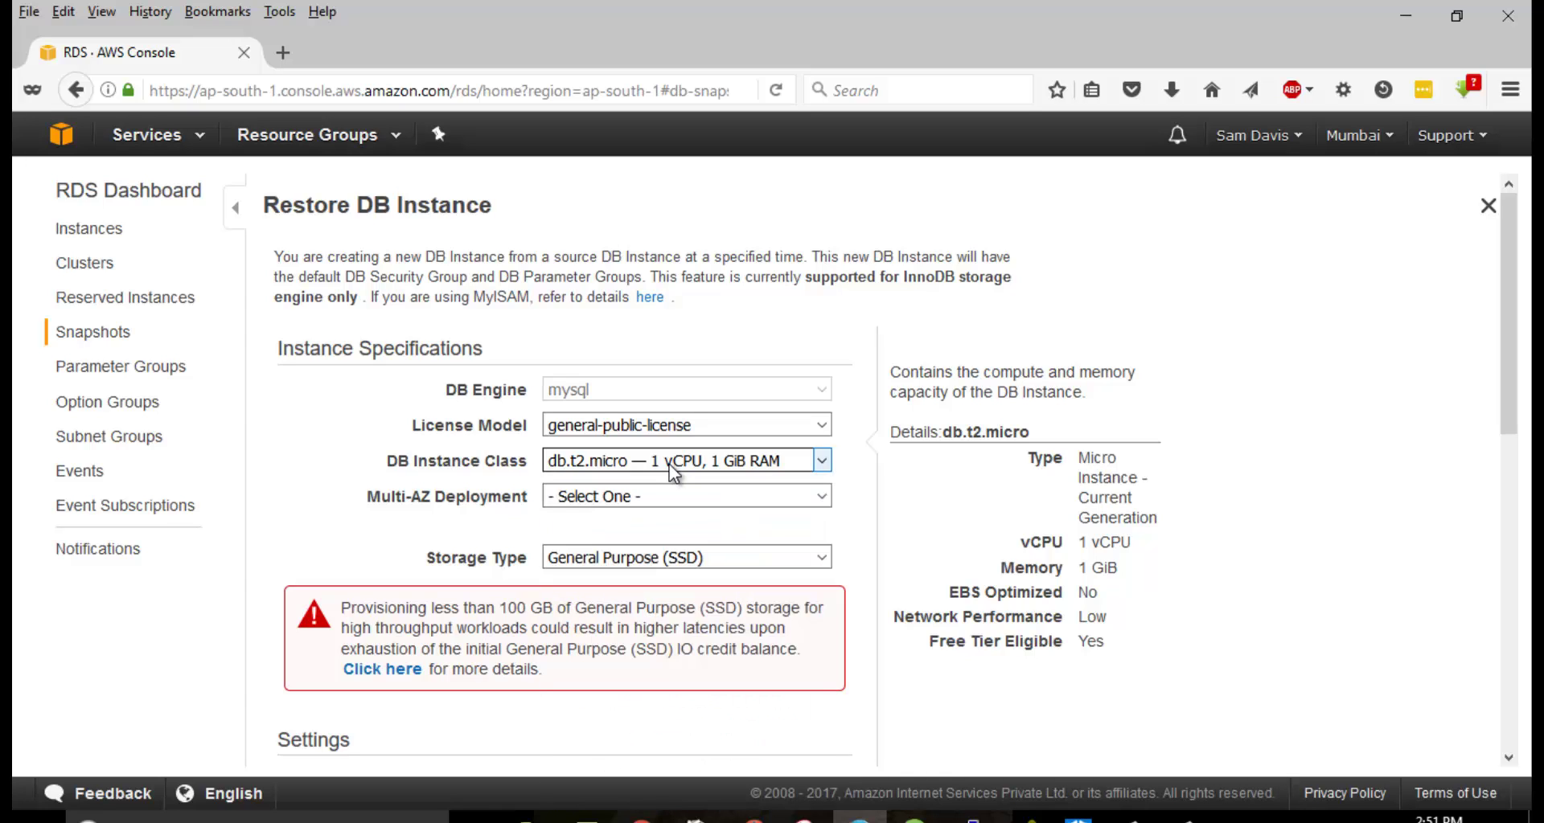
scroll(669, 465, "down", 10)
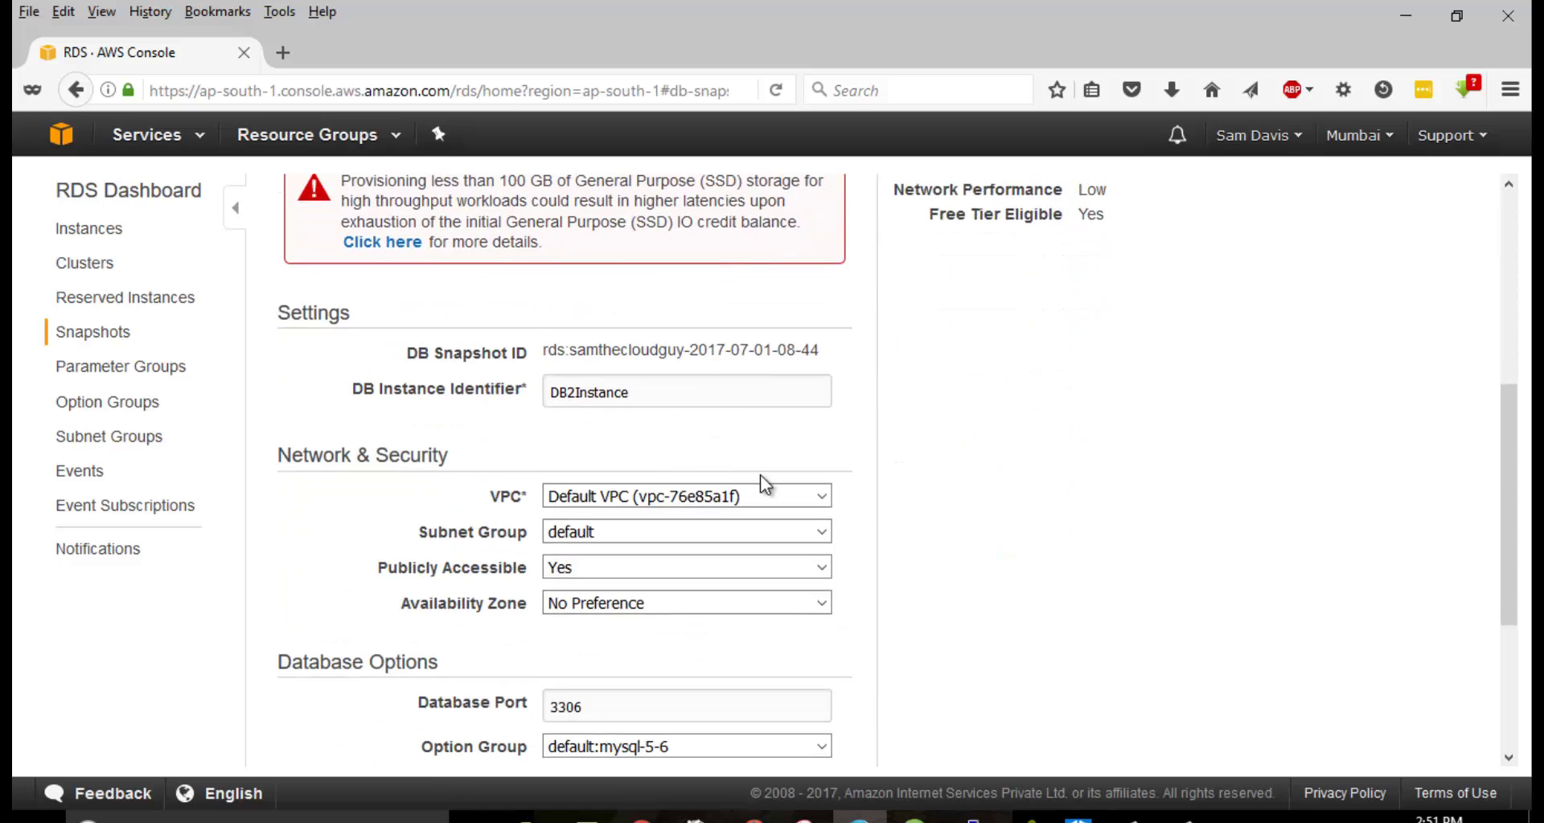
left_click(1389, 734)
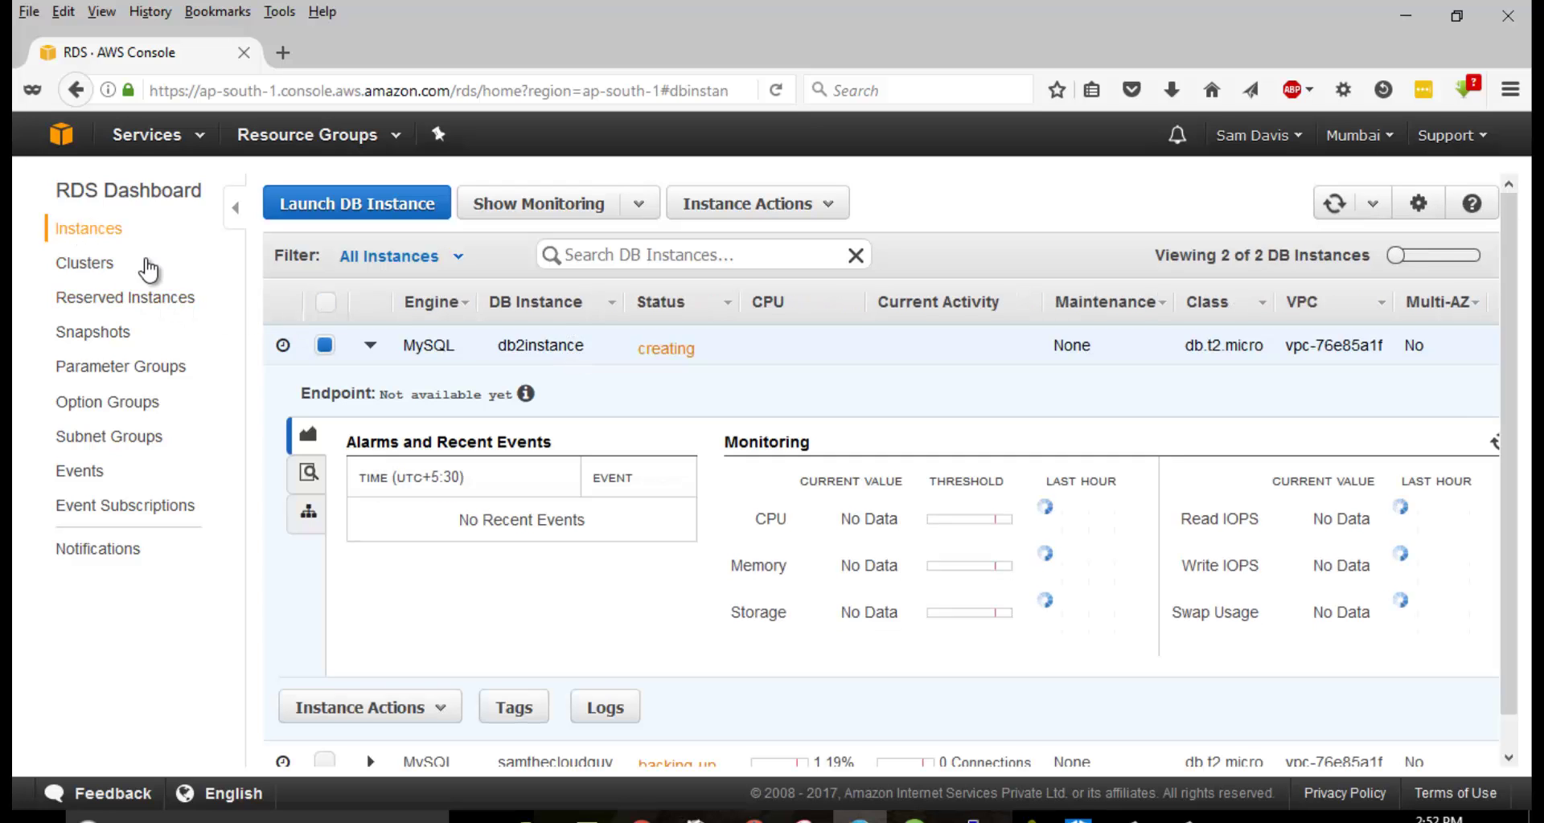
Check the status and details of the db2instance entry in the instances list
scroll(322, 508, "down", 1)
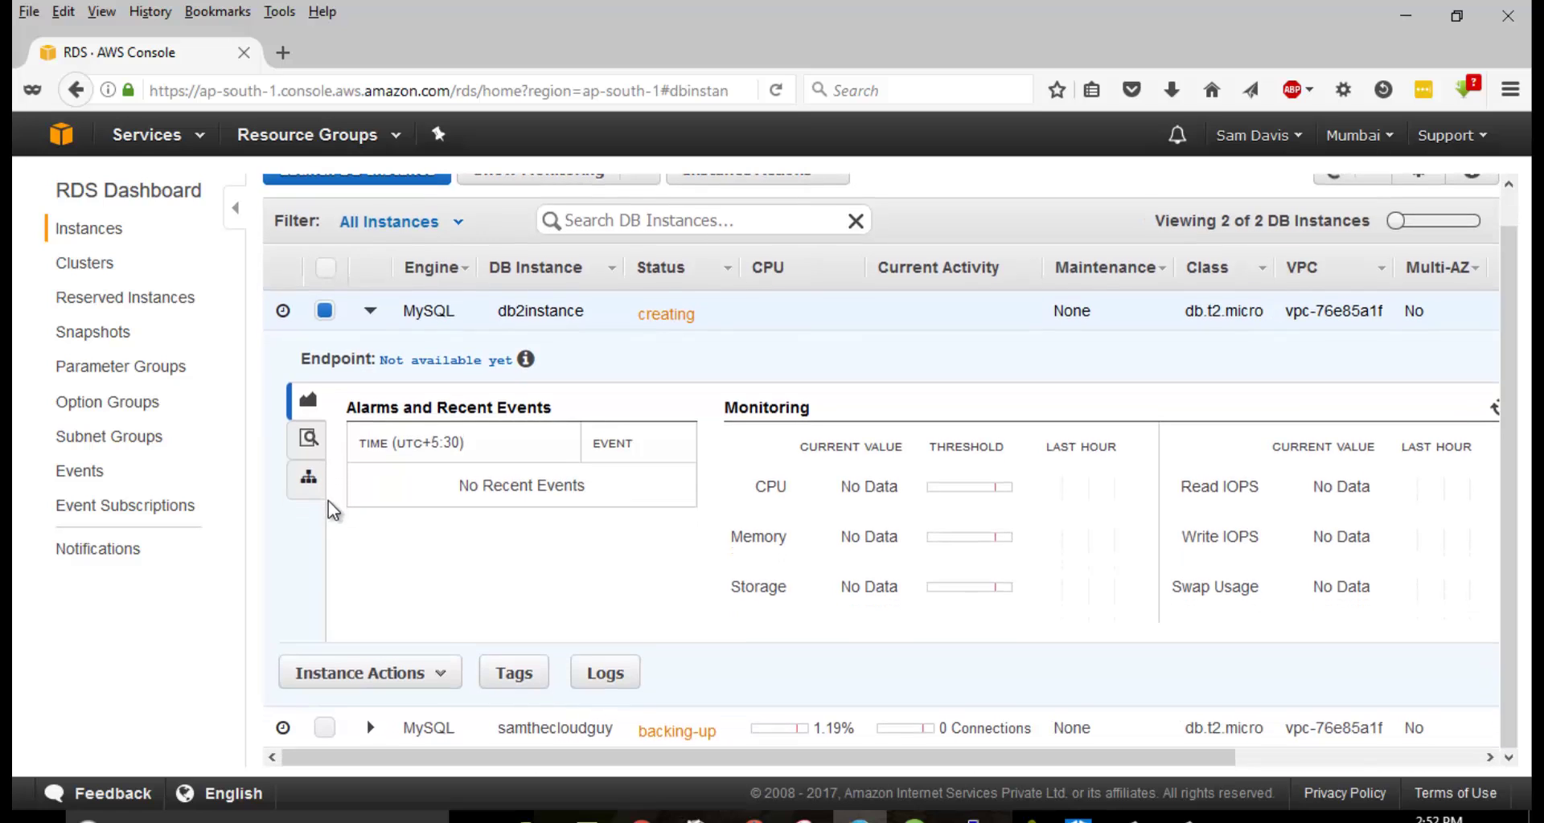
left_click(326, 312)
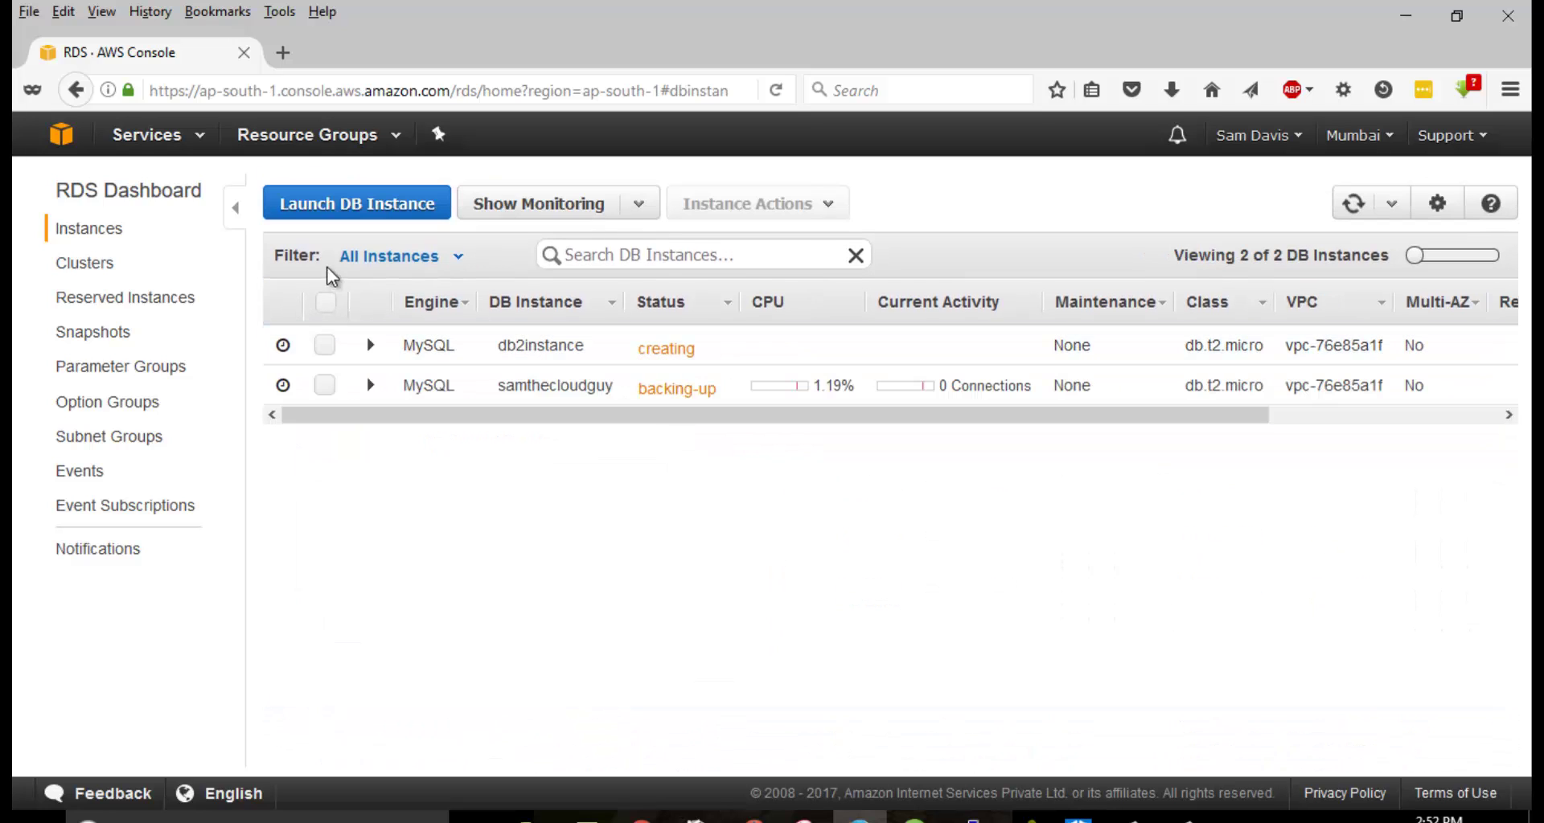
left_click(535, 346)
double_click(533, 351)
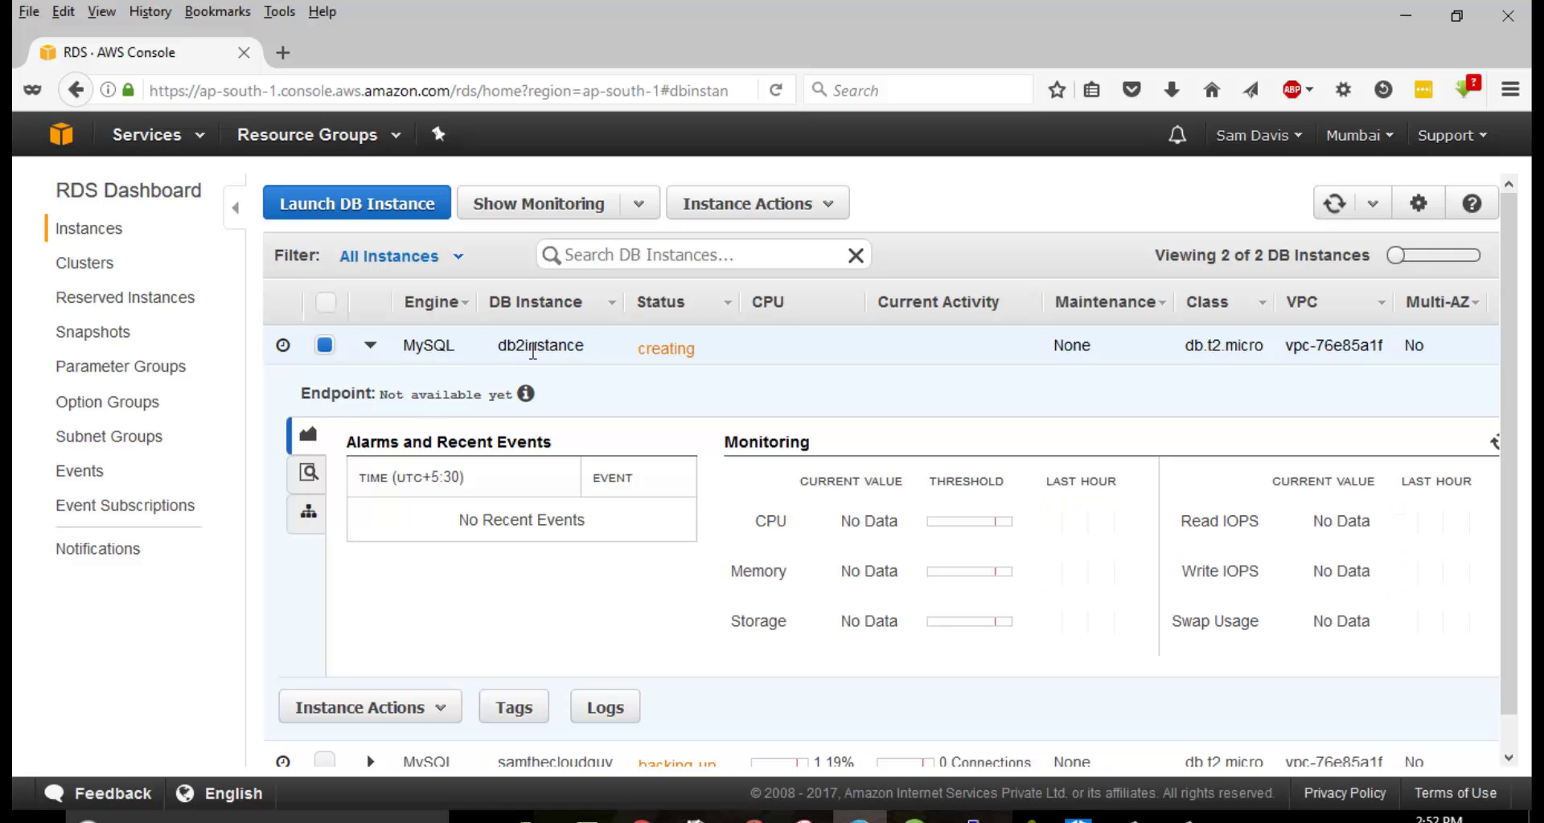
scroll(483, 338, "down", 1)
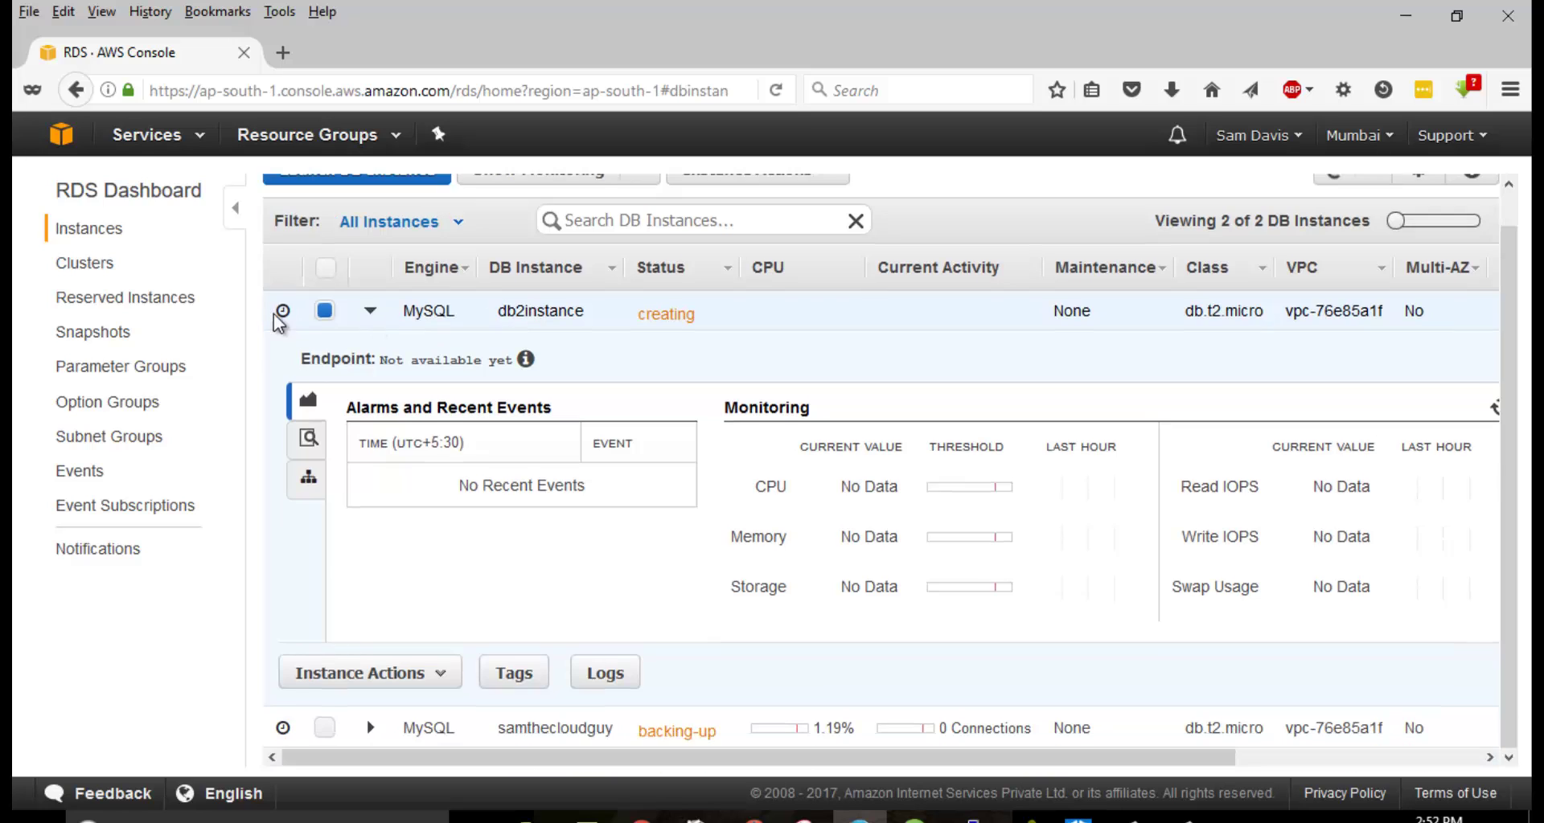
View the details of the manual snapshot mydbsnapshot in the snapshots list, and return to the instances list
left_click(97, 344)
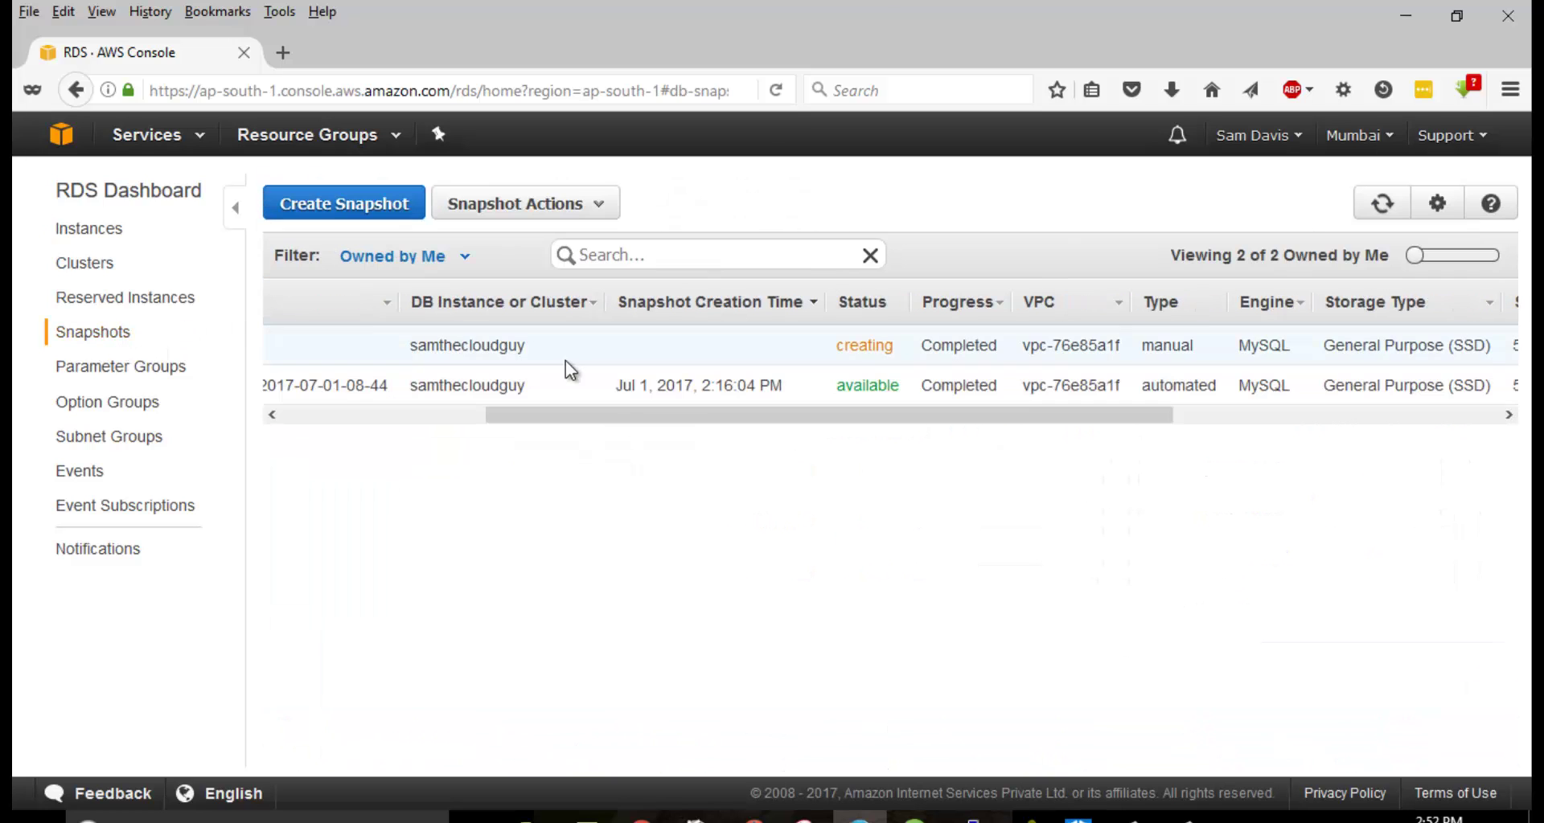
left_click_drag(863, 344, 895, 342)
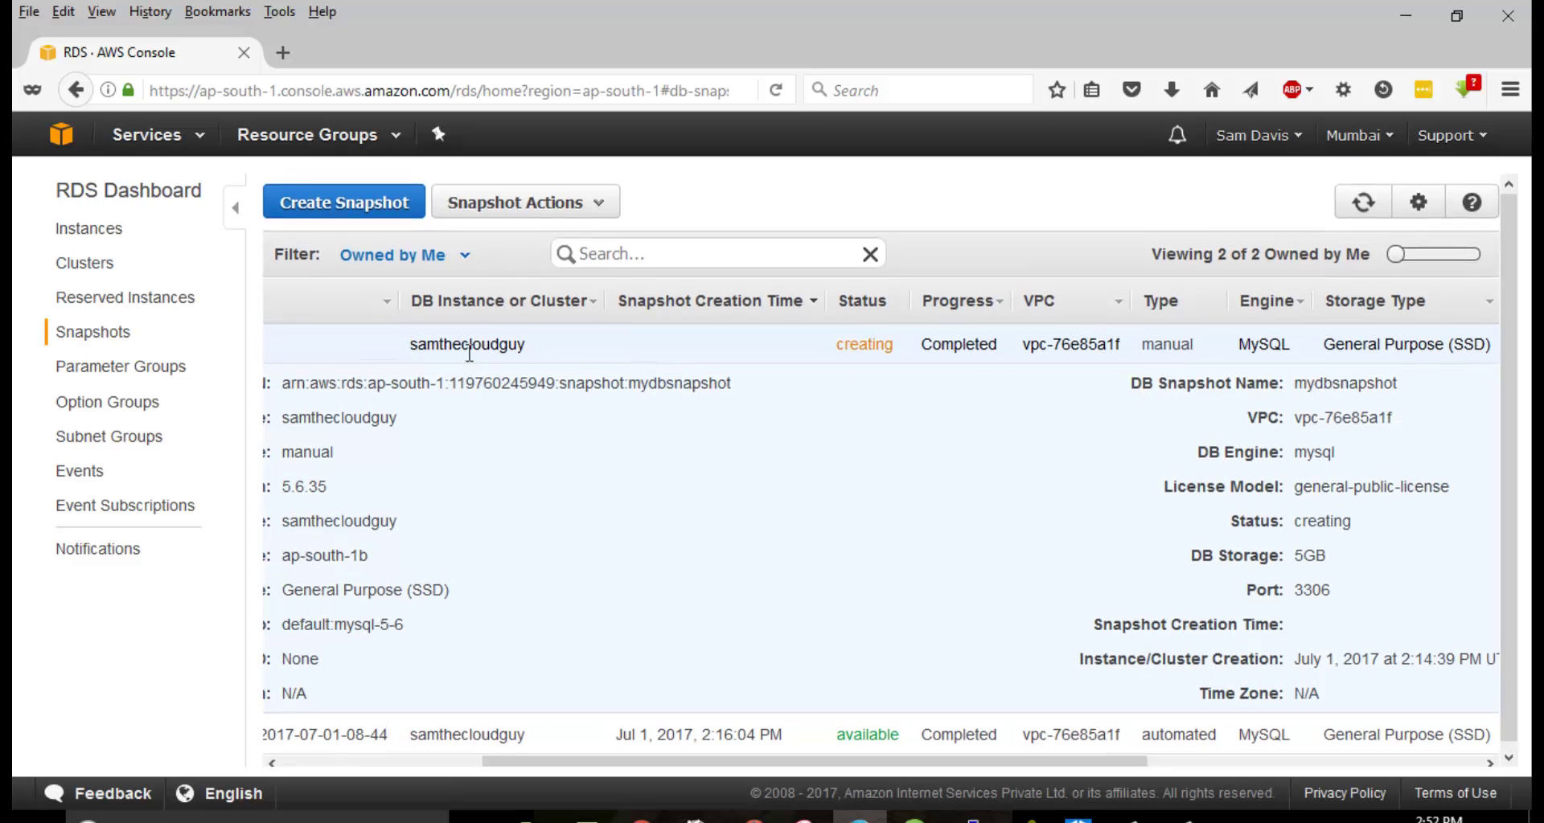
left_click(508, 205)
left_click(730, 207)
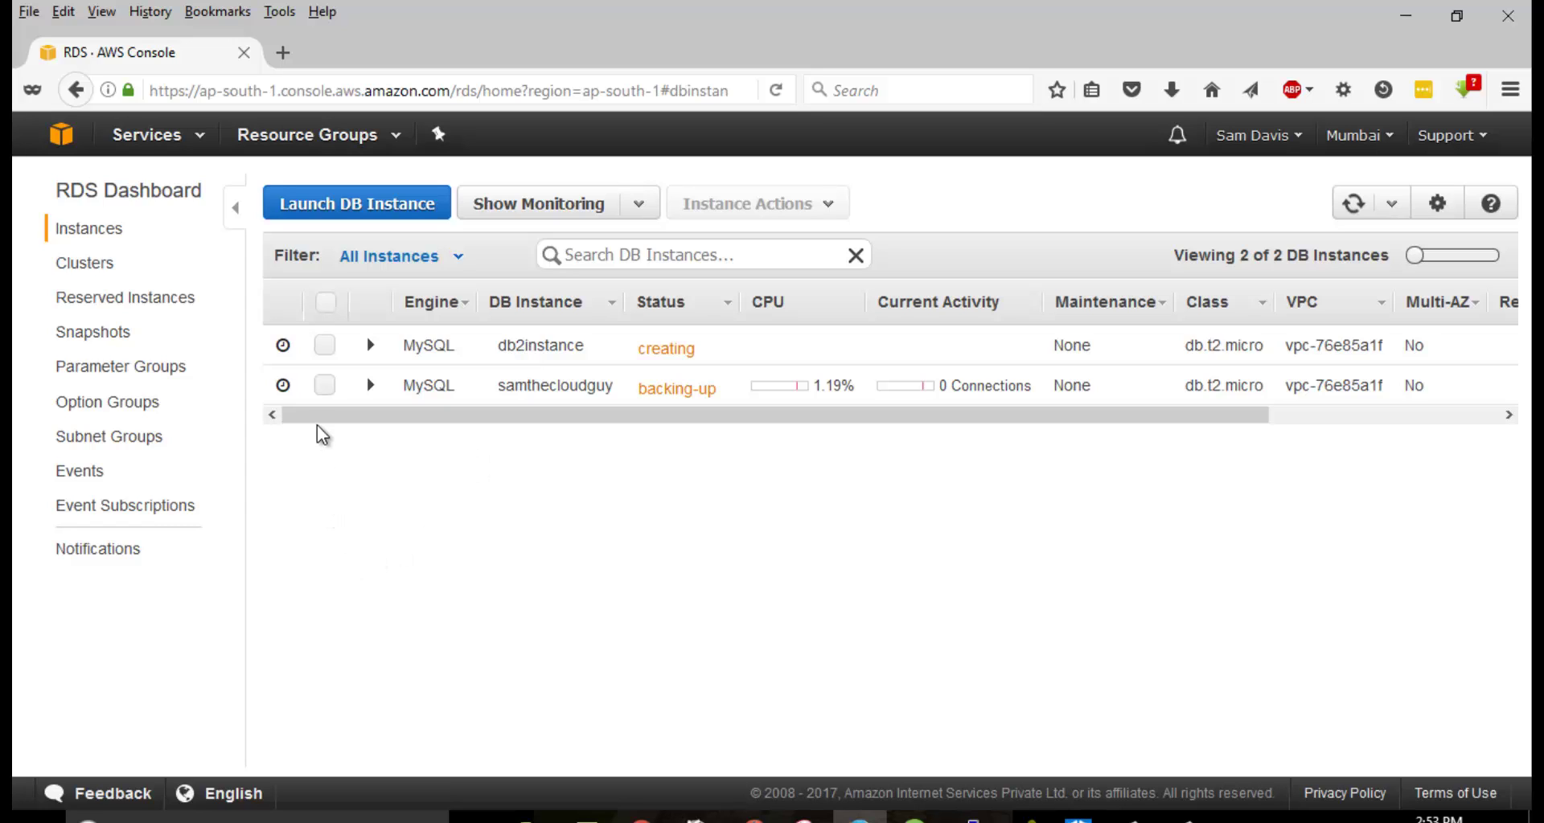
Open Restore to Point in Time for the samthecloudguy instance, choose a custom restore time, and view its seconds options
left_click(326, 384)
left_click(324, 385)
left_click(825, 205)
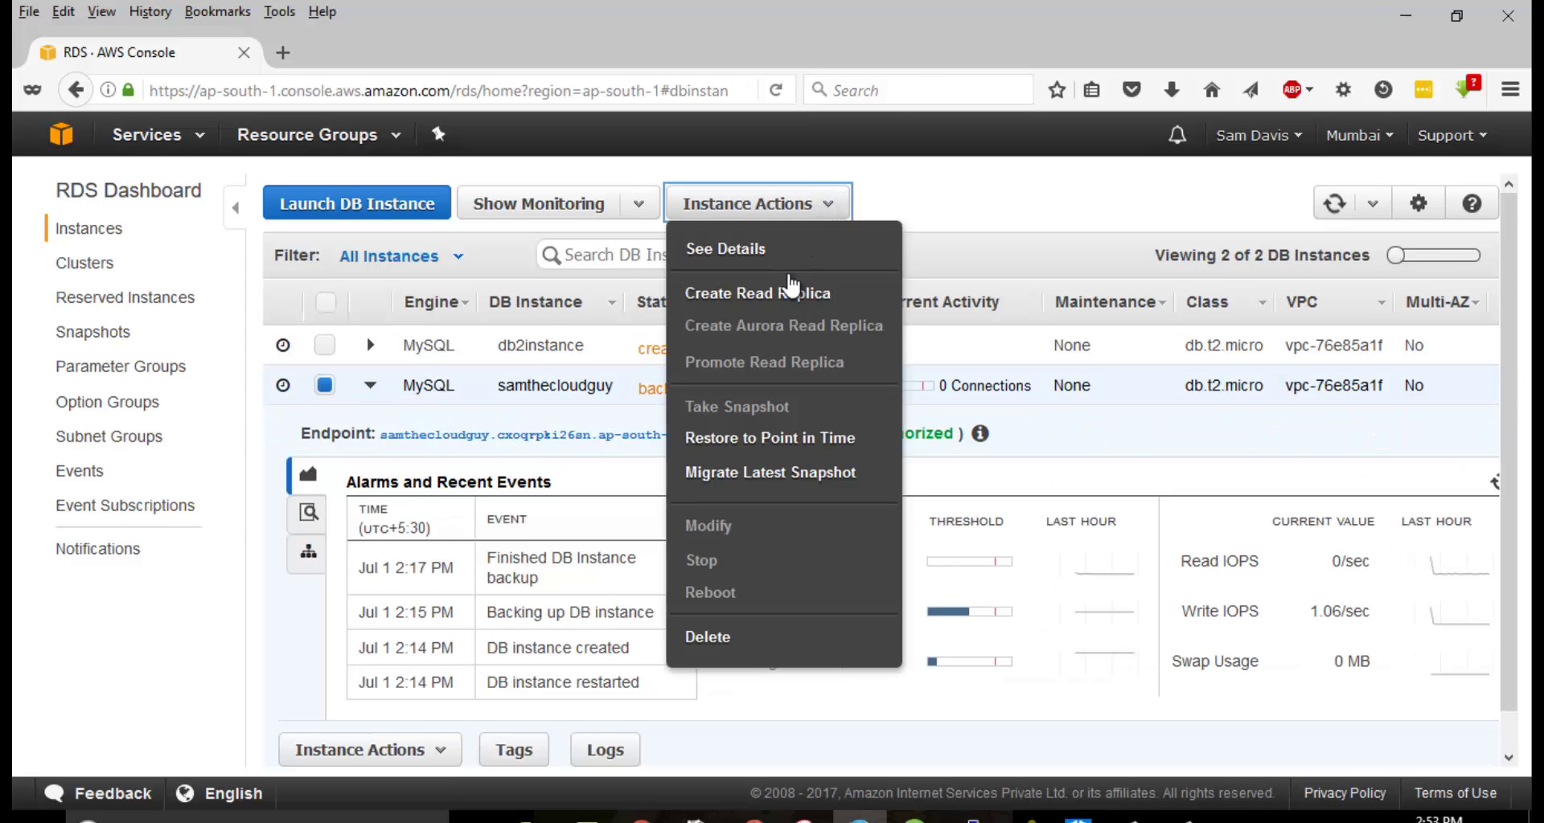
left_click(773, 438)
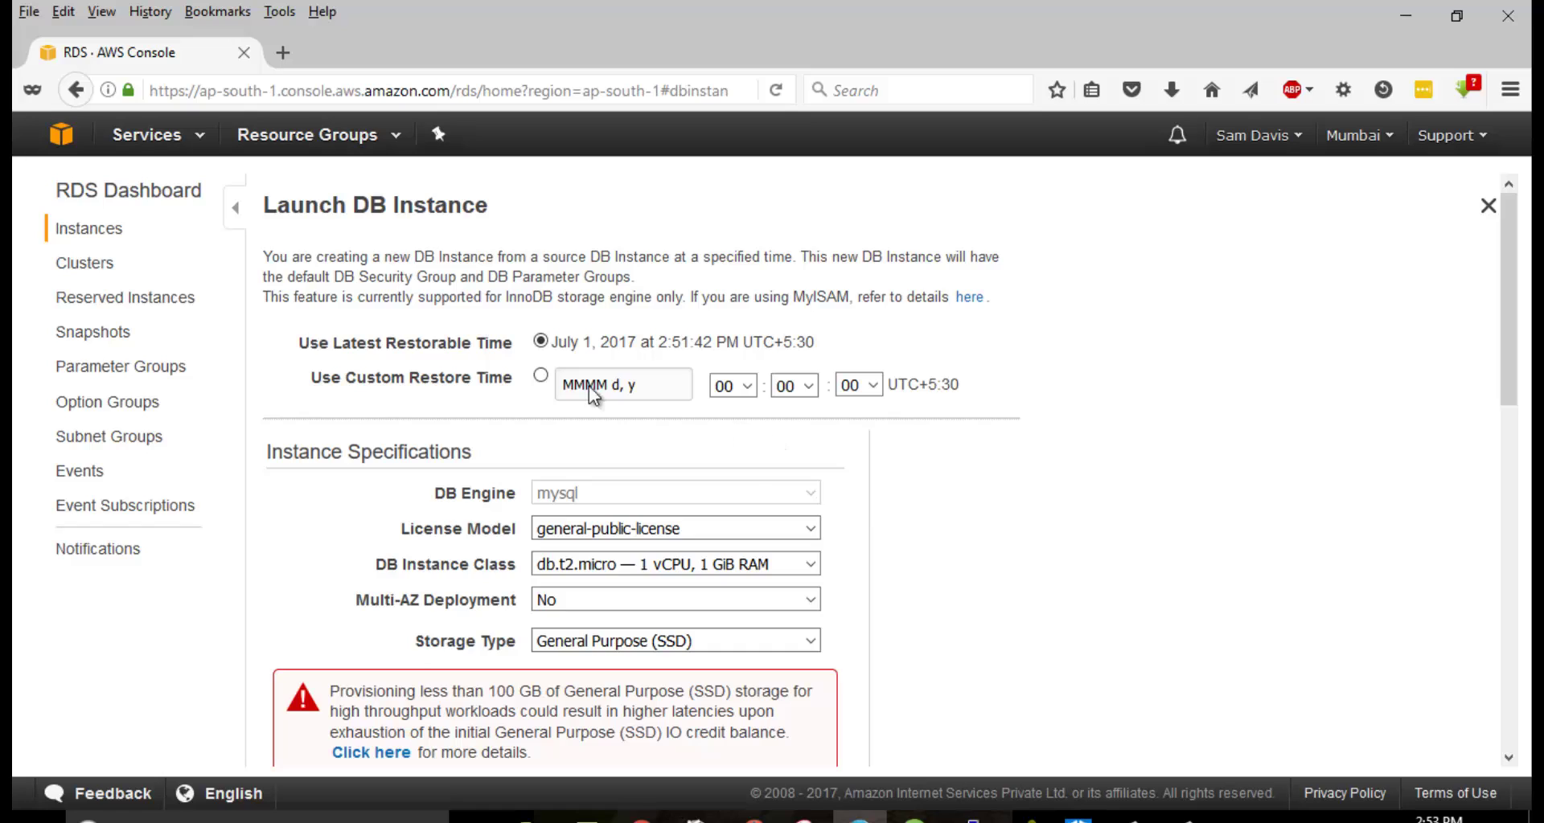
left_click(541, 379)
left_click(860, 389)
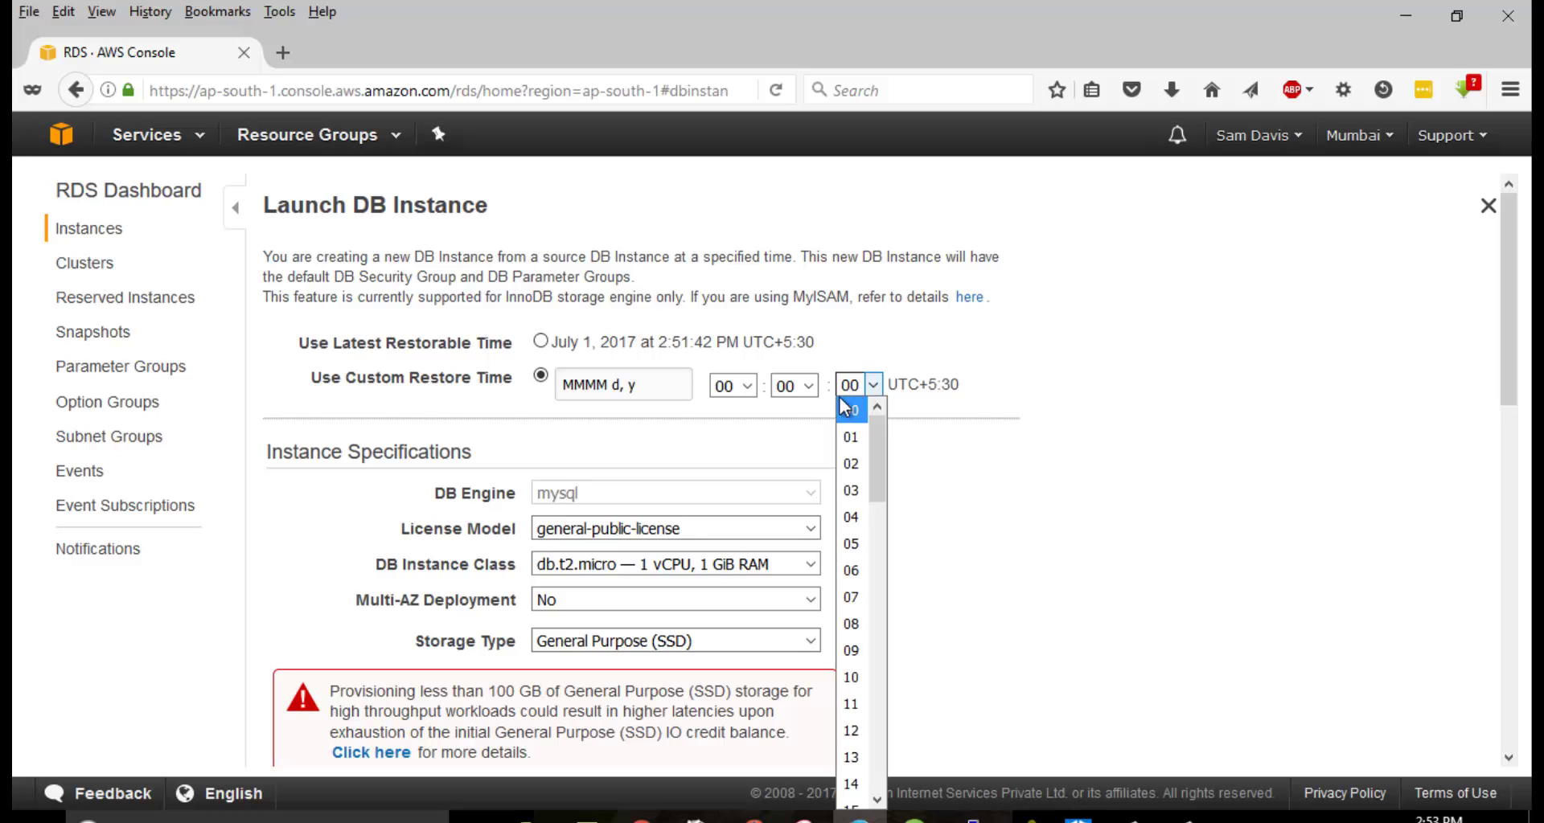
left_click(971, 420)
Examine the point-in-time restore form's instance specifications, identifier, network, database and maintenance settings
scroll(1064, 444, "down", 6)
scroll(989, 447, "up", 4)
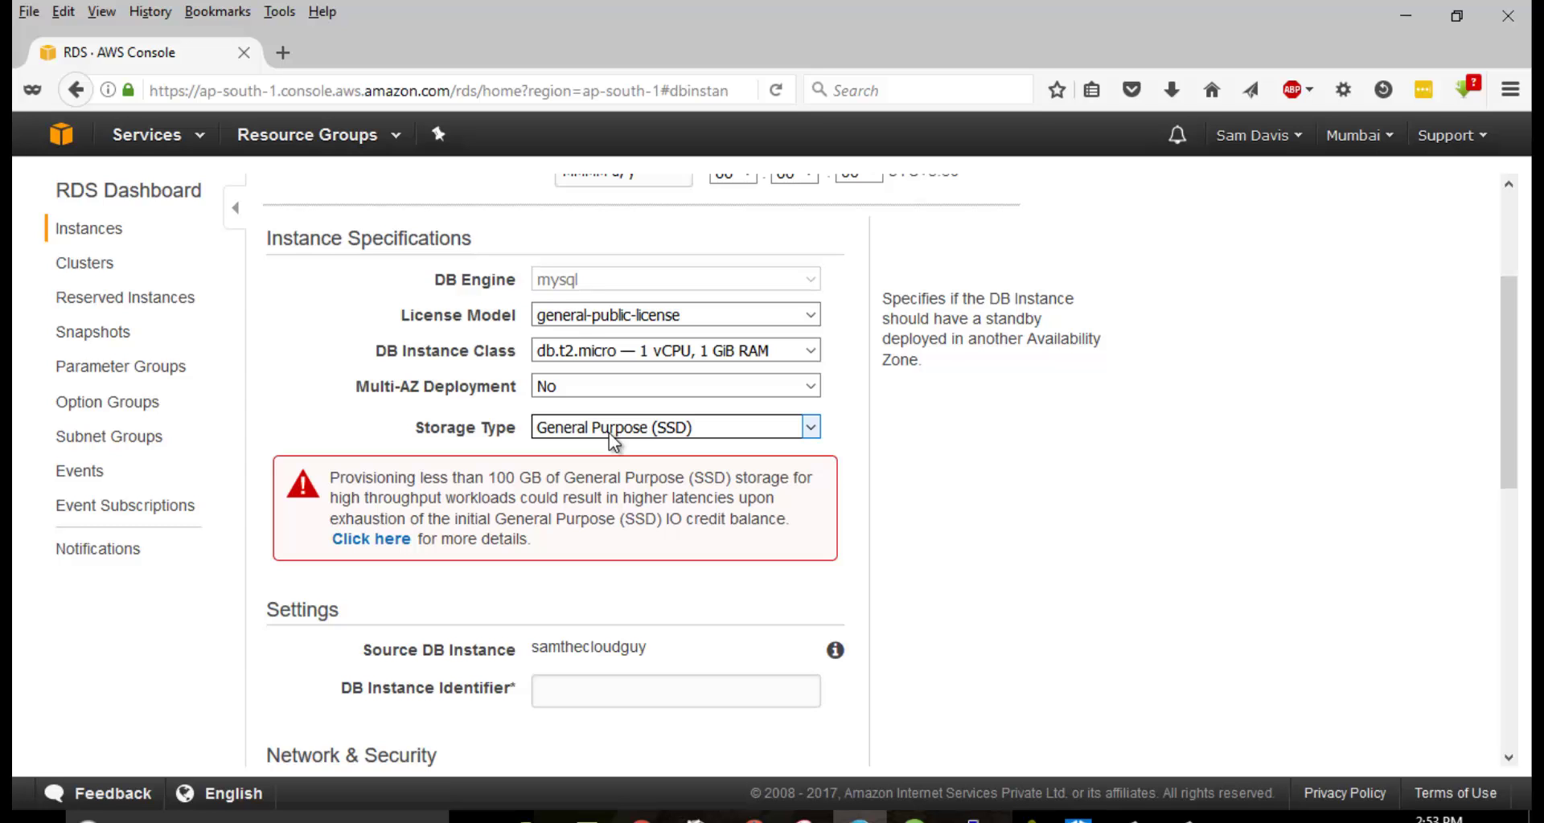
scroll(609, 434, "down", 3)
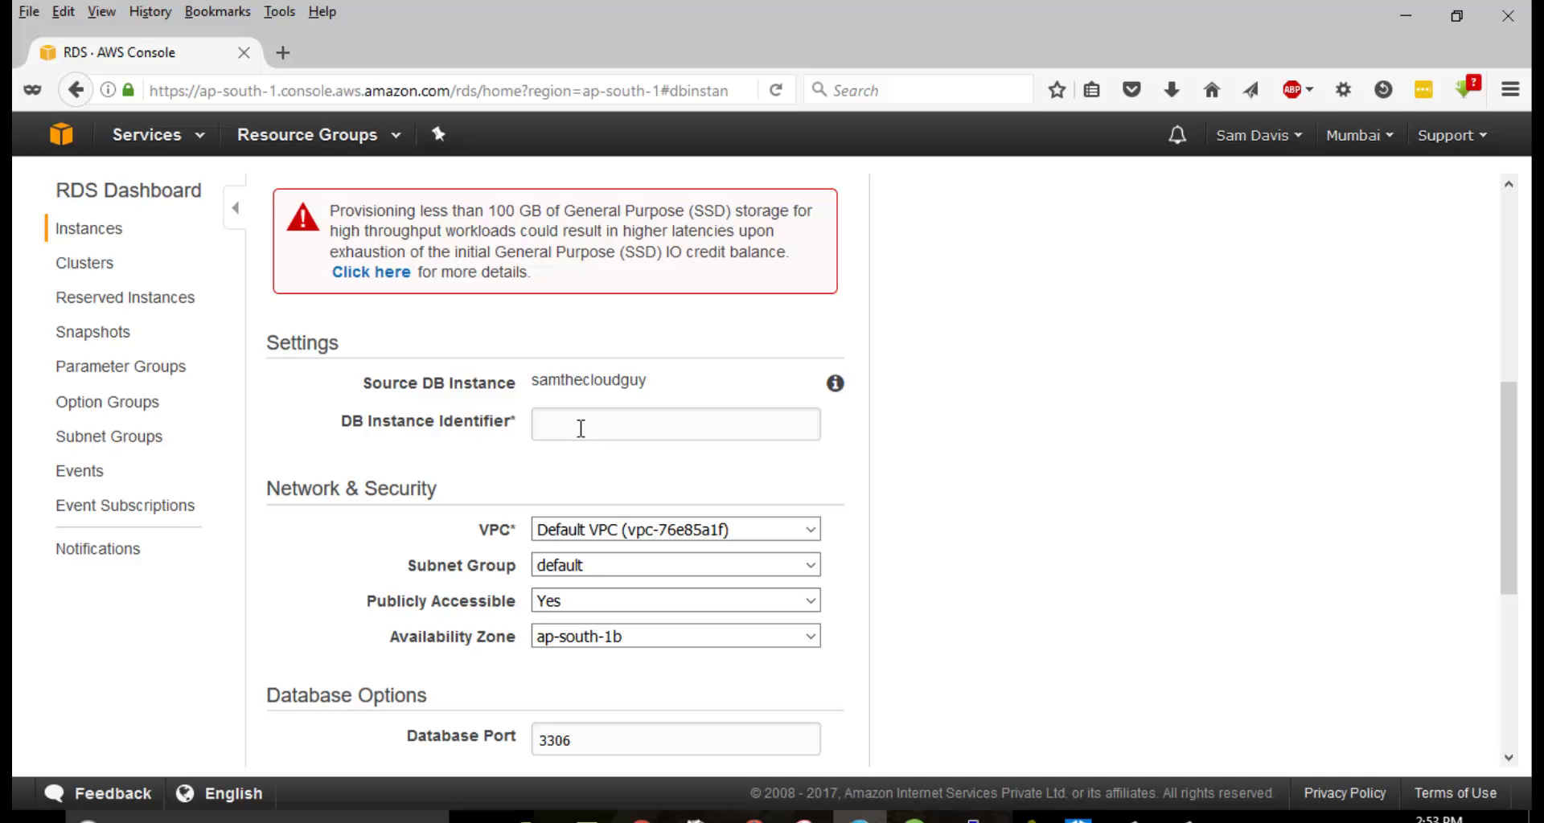
left_click(581, 428)
scroll(843, 466, "down", 2)
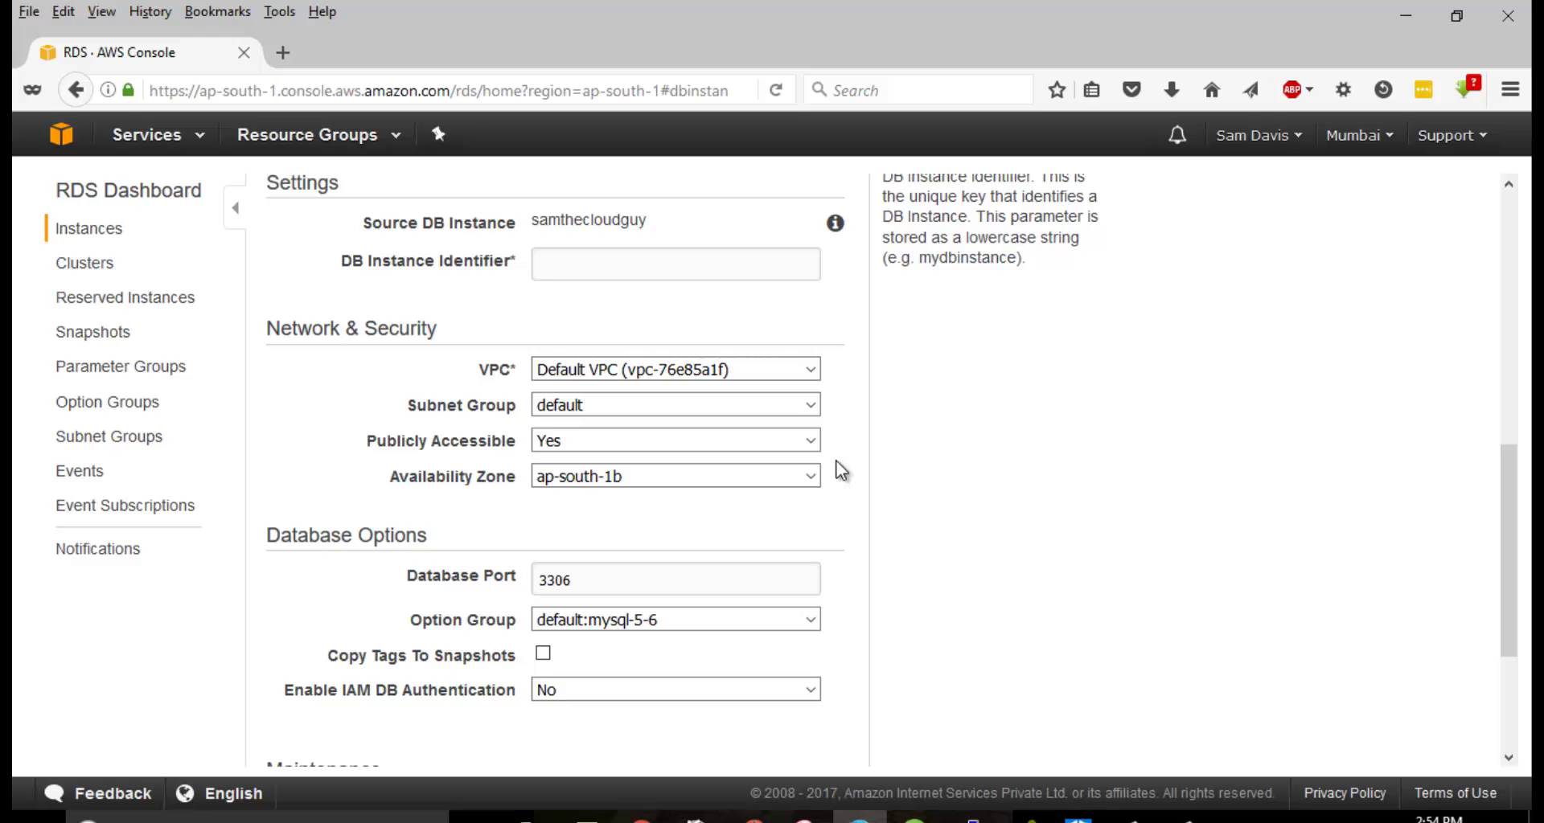
scroll(841, 471, "down", 3)
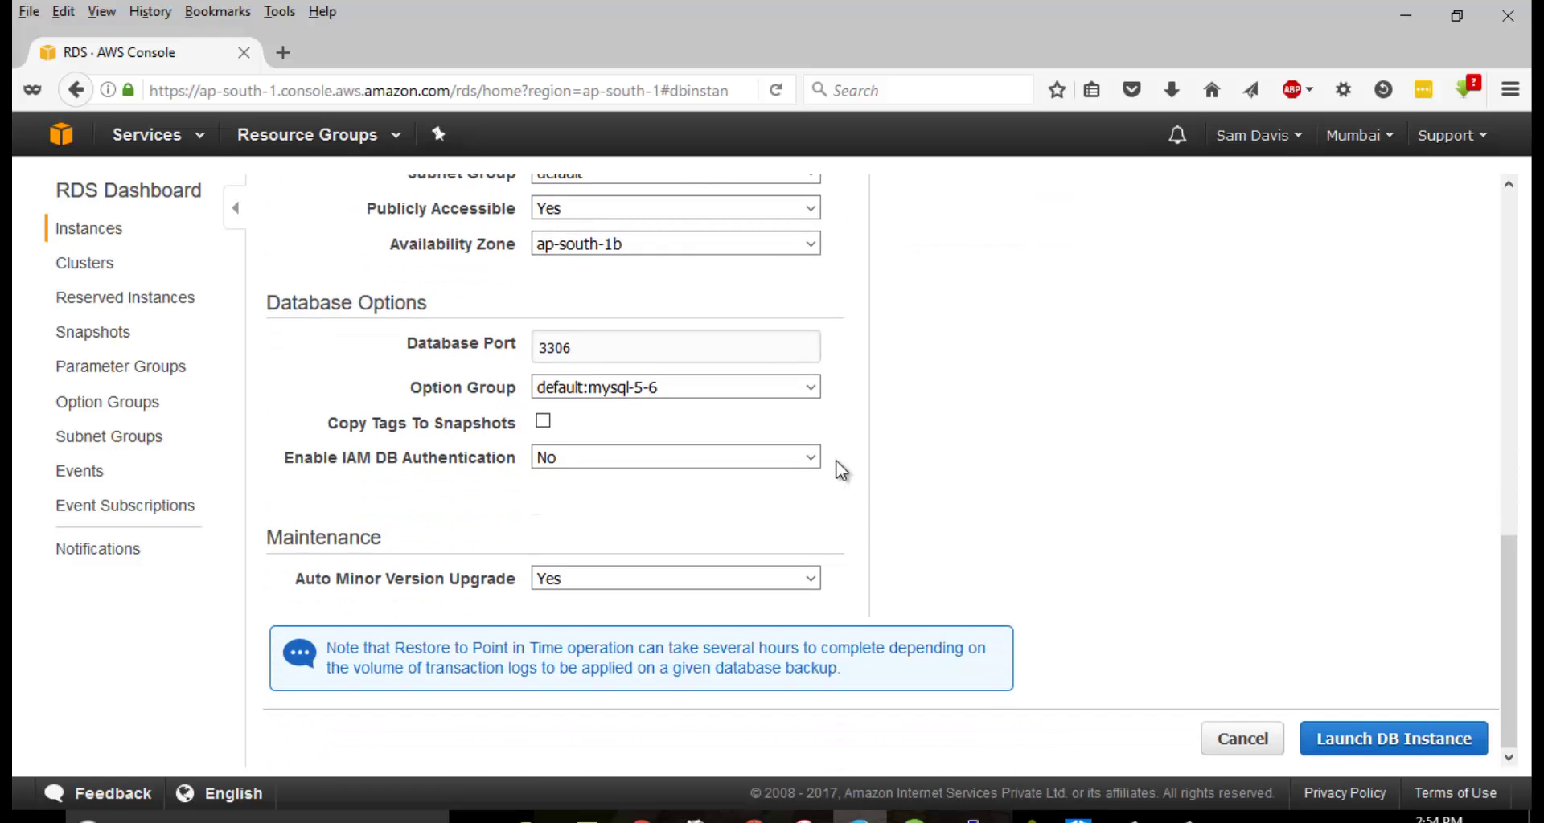
scroll(687, 320, "up", 10)
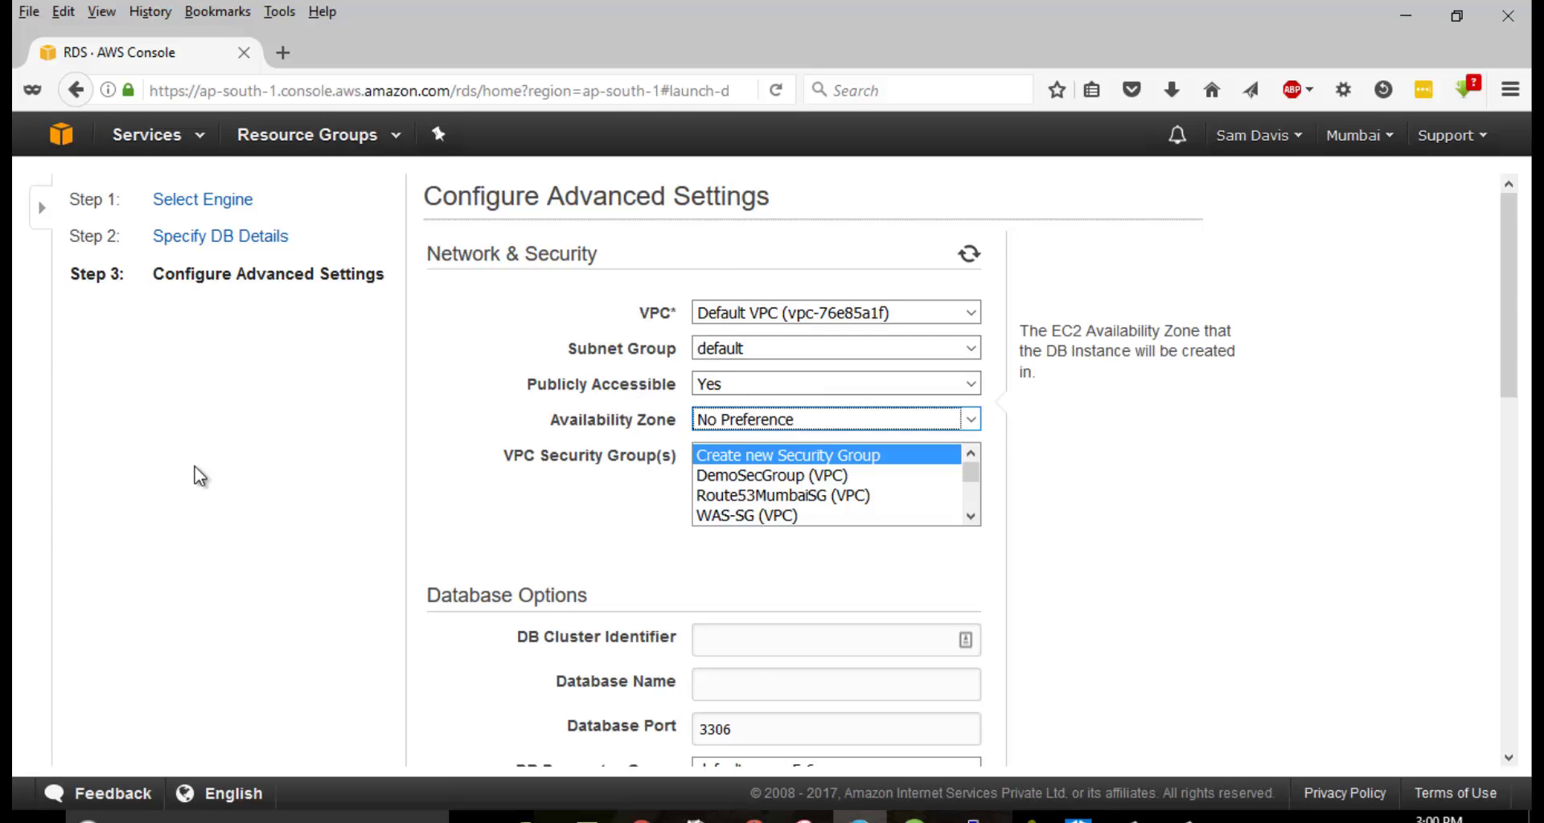
Leave the advanced settings of the DB launch wizard and go back to the instances list
left_click(76, 91)
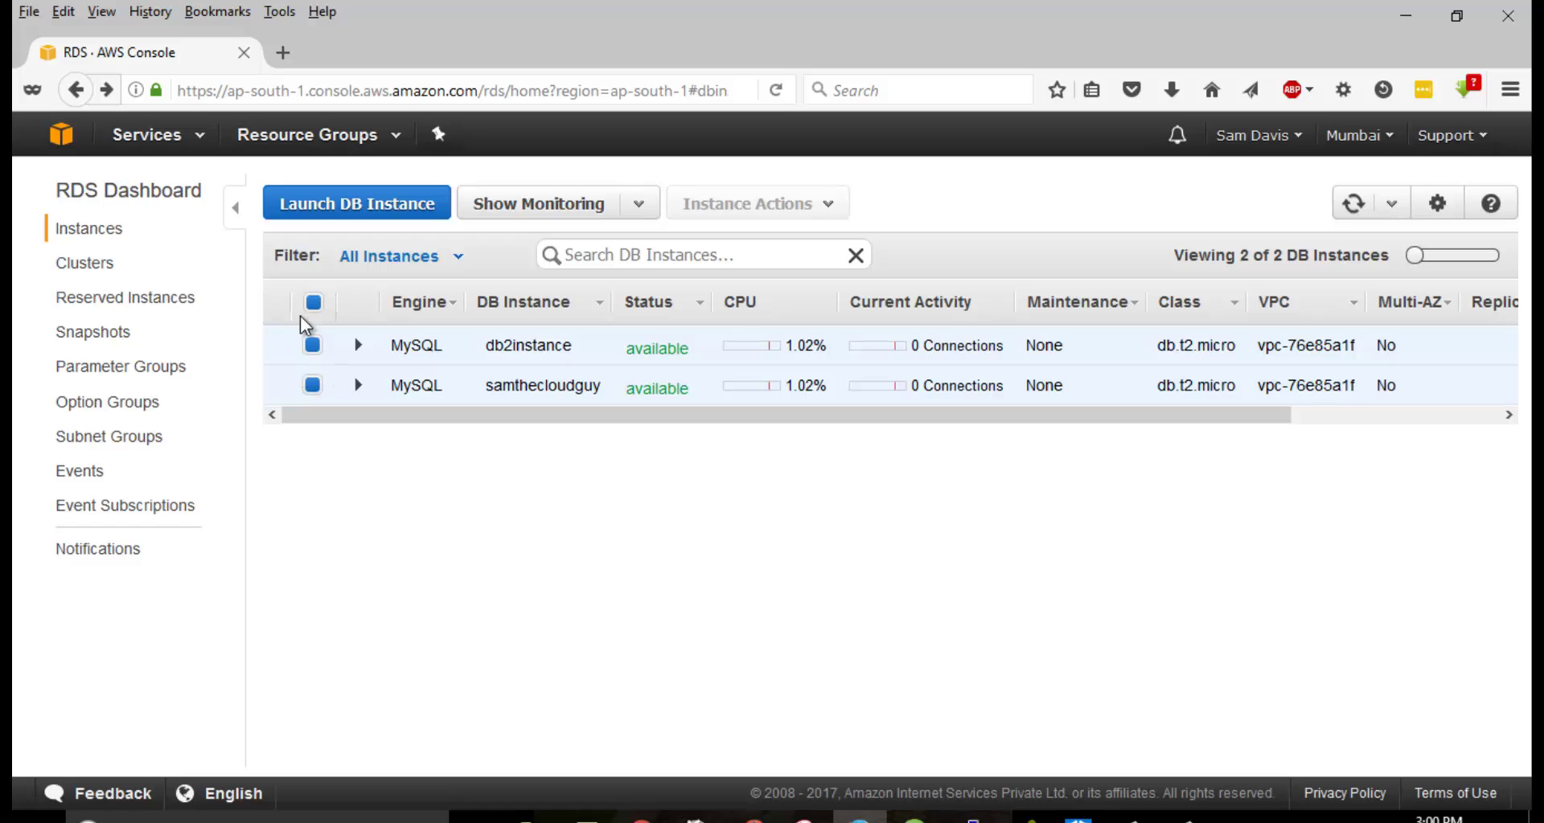
Select only the samthecloudguy instance and start creating a read replica from it
left_click(314, 303)
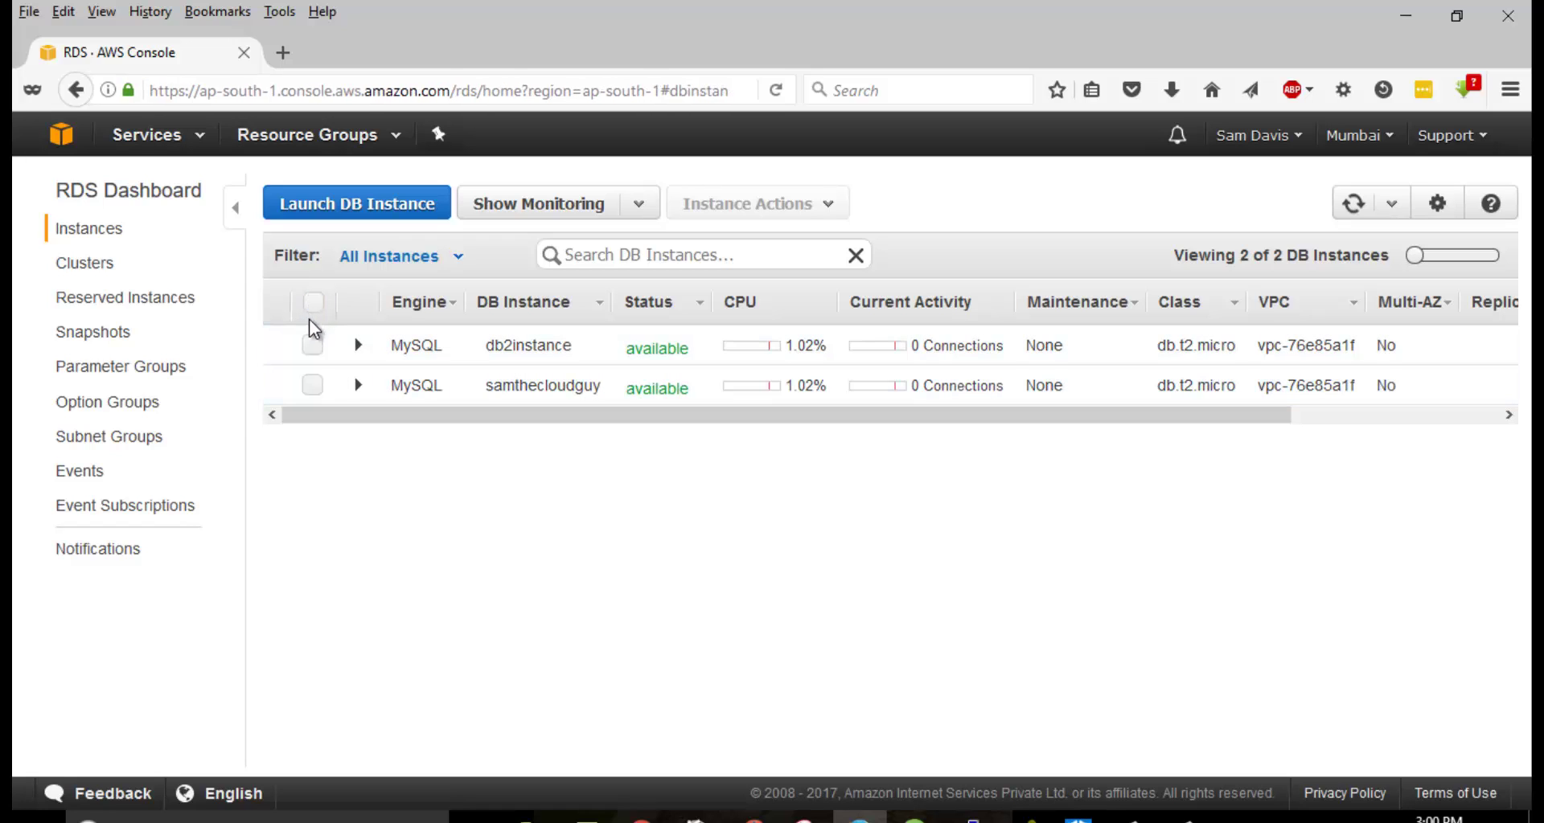
left_click(314, 386)
left_click(313, 386)
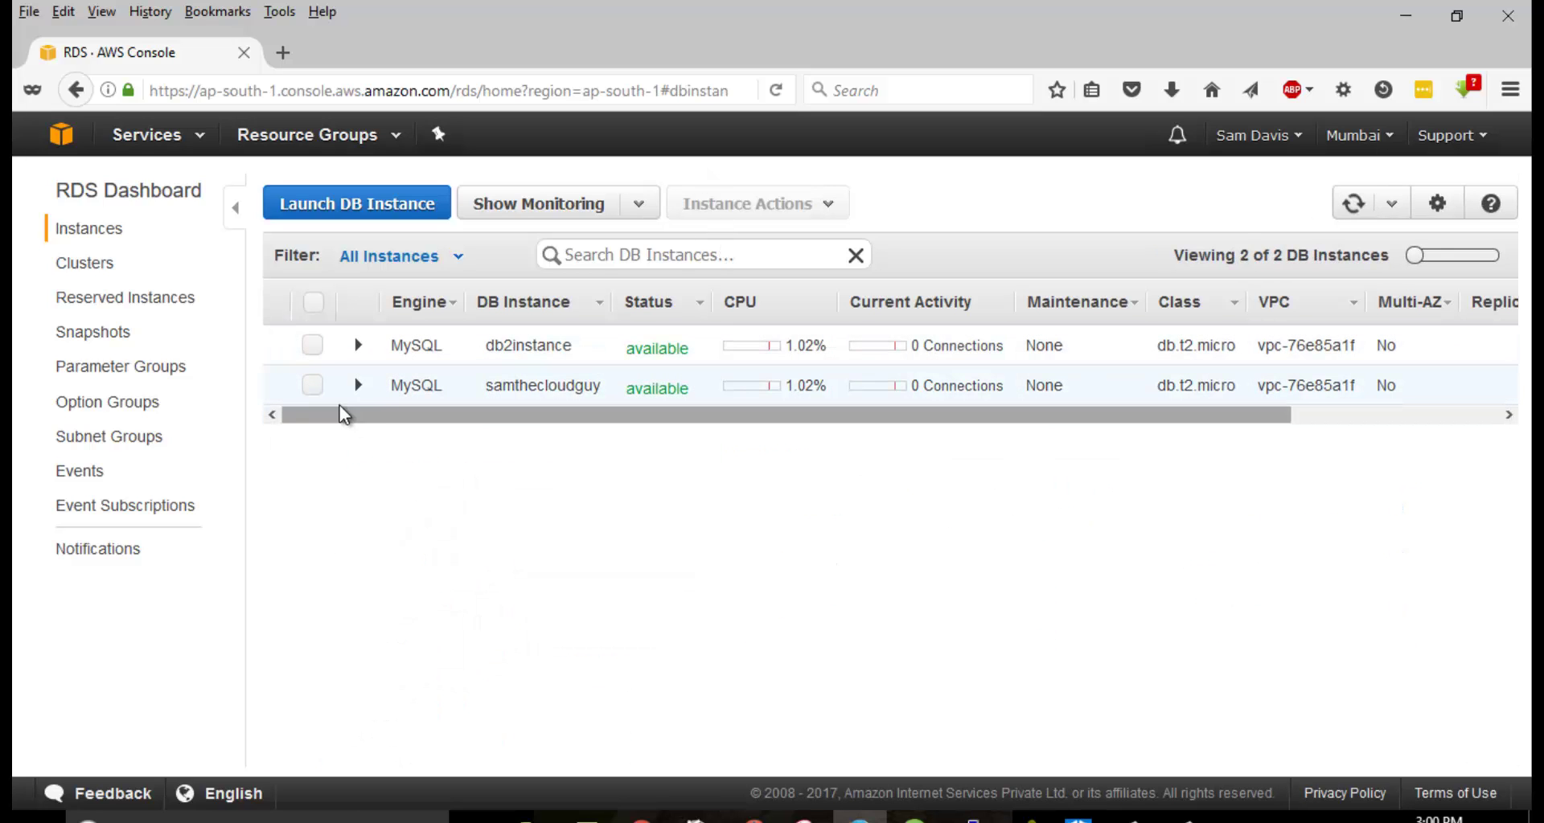
left_click(314, 386)
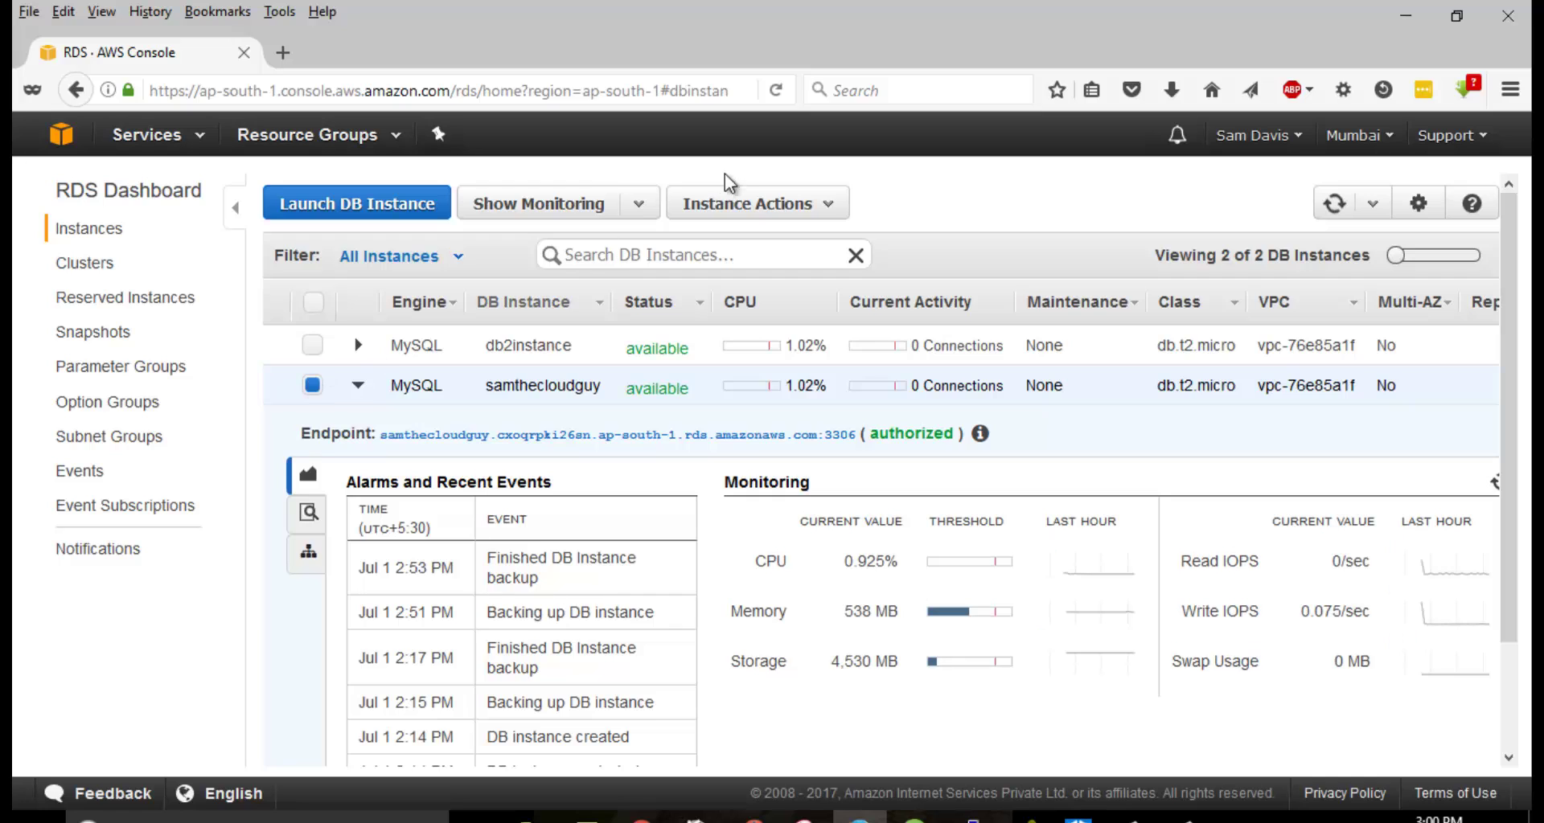
left_click(748, 203)
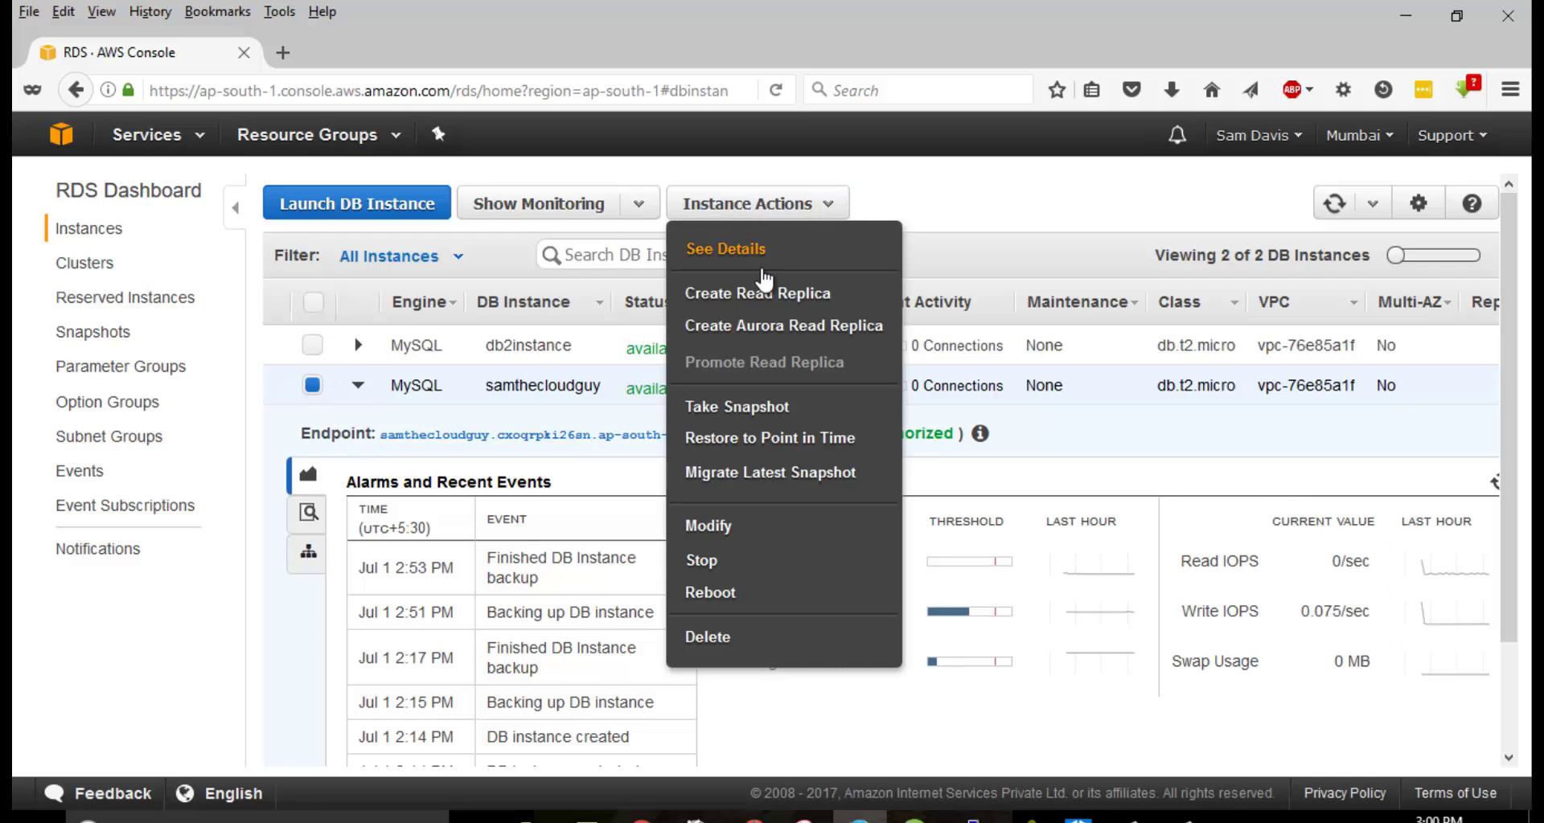
left_click(806, 297)
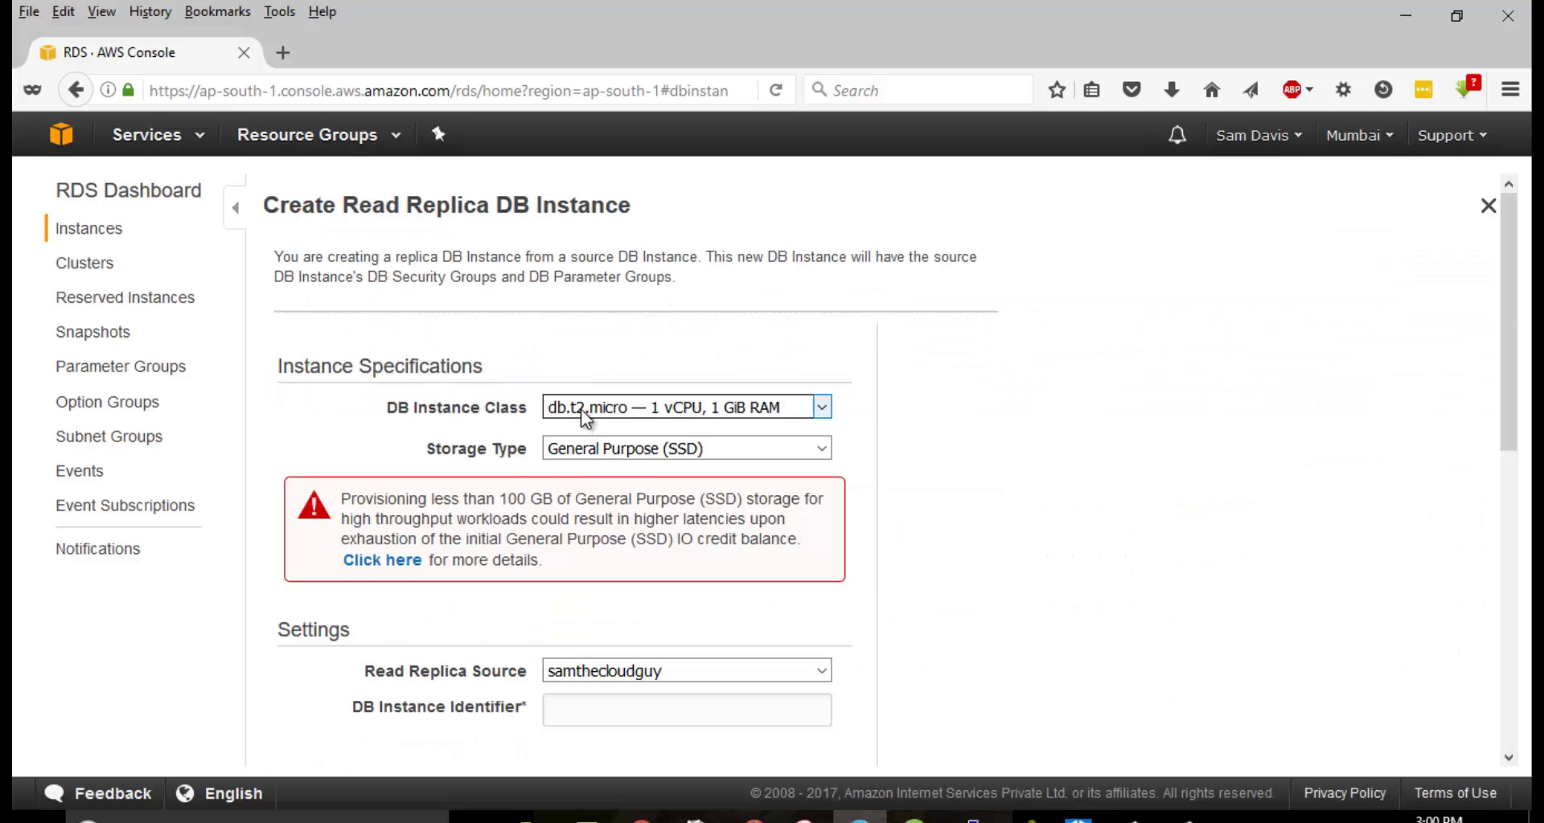
Choose the db.t2.micro instance class and samthecloudguy as the read replica source
left_click(585, 416)
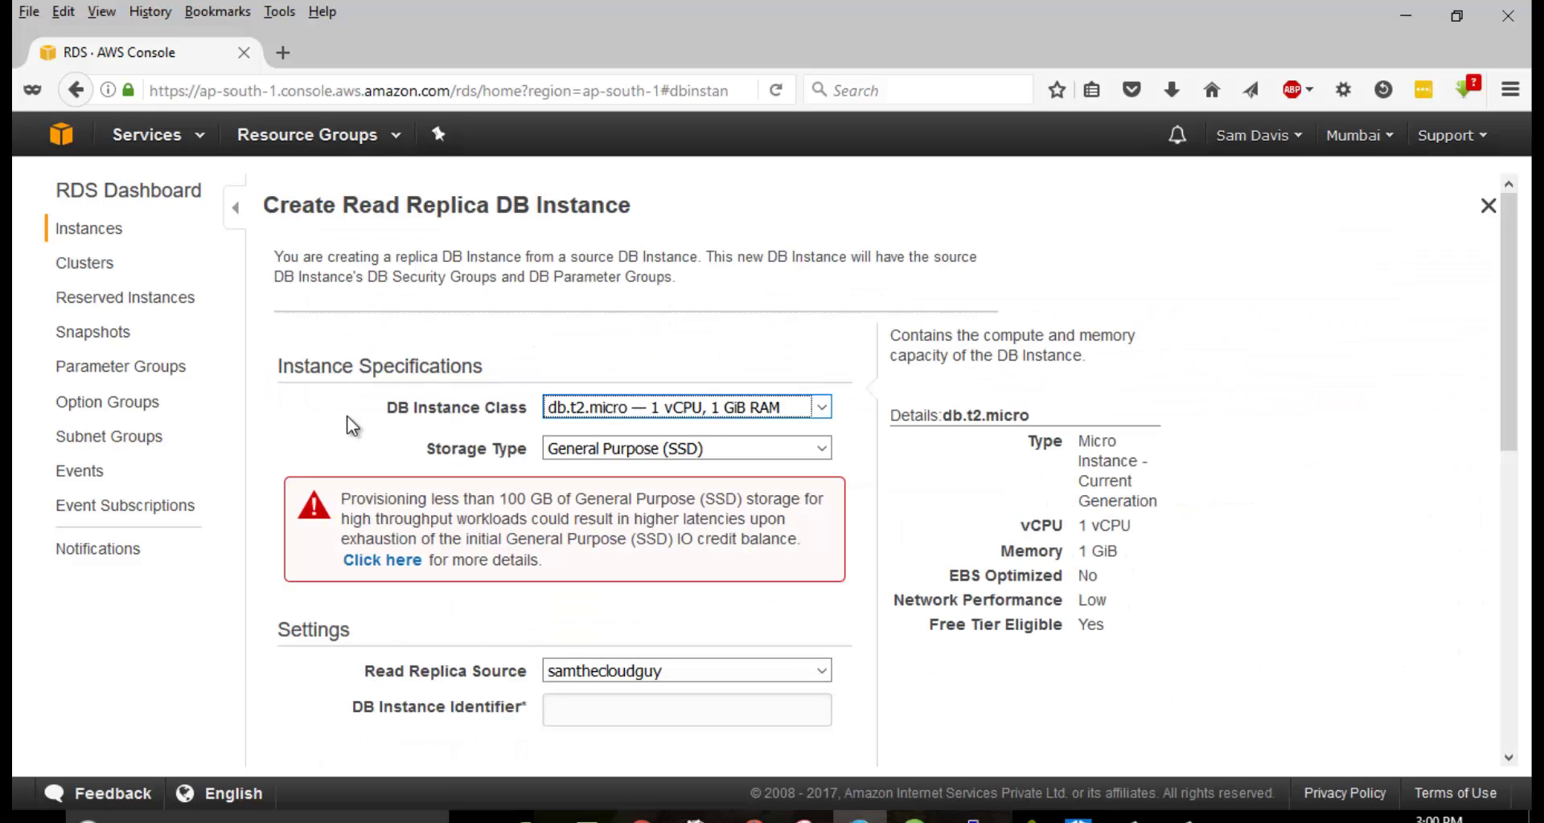
left_click(675, 412)
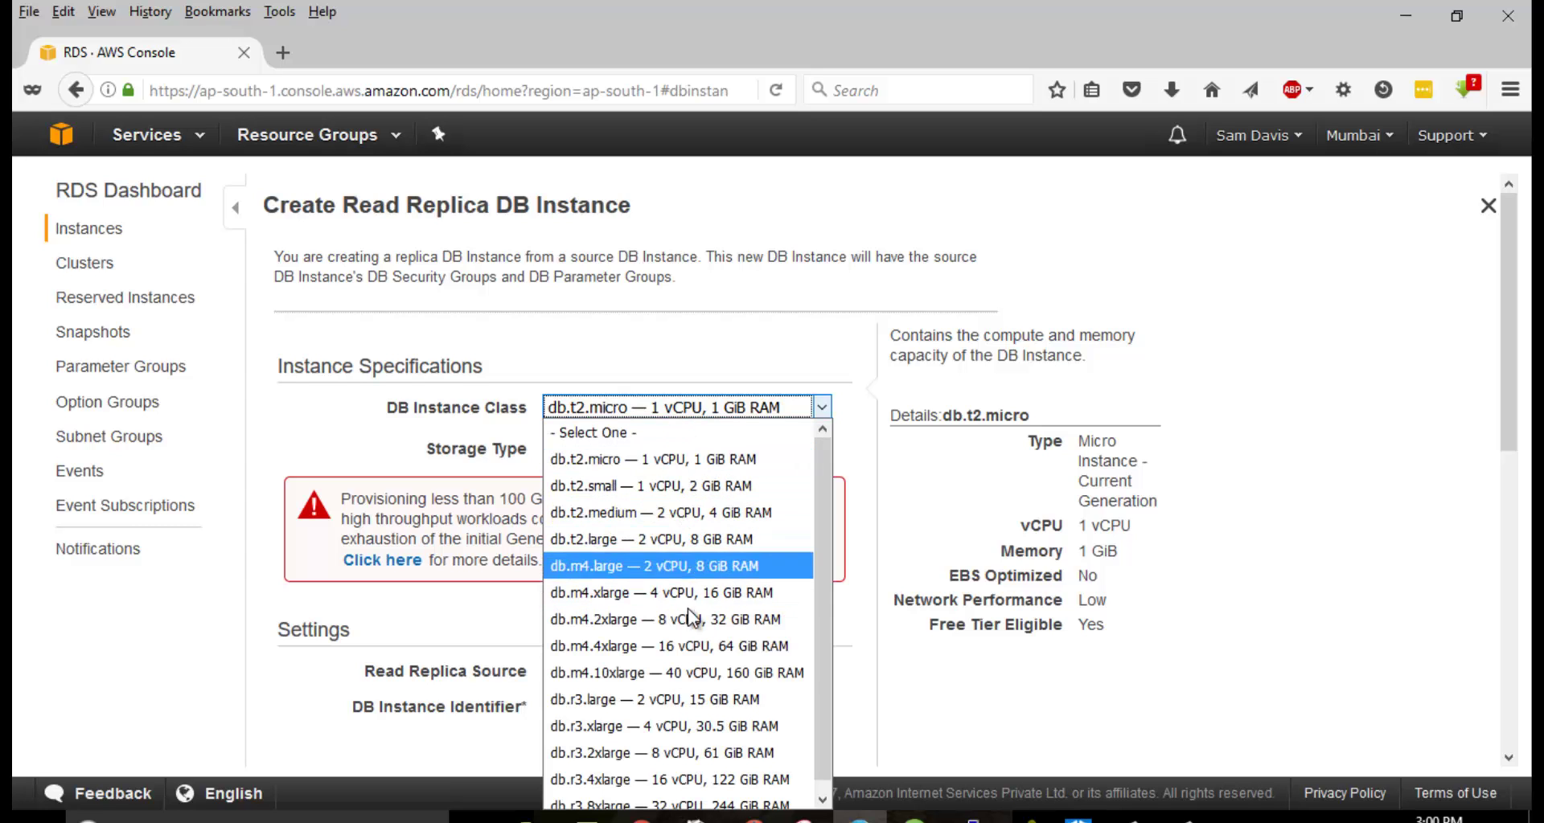
left_click(698, 458)
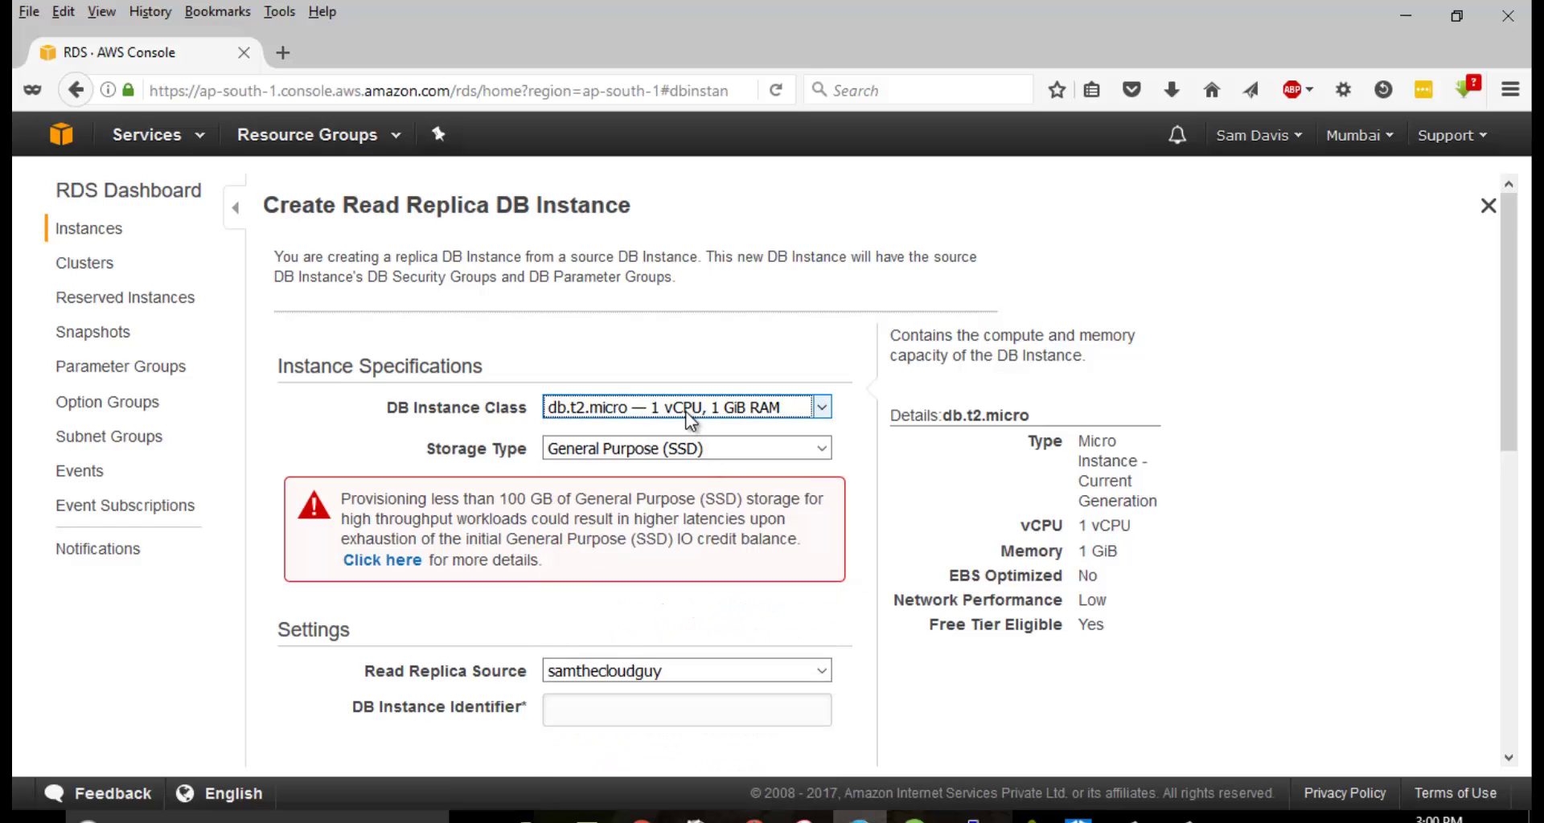
scroll(684, 414, "down", 5)
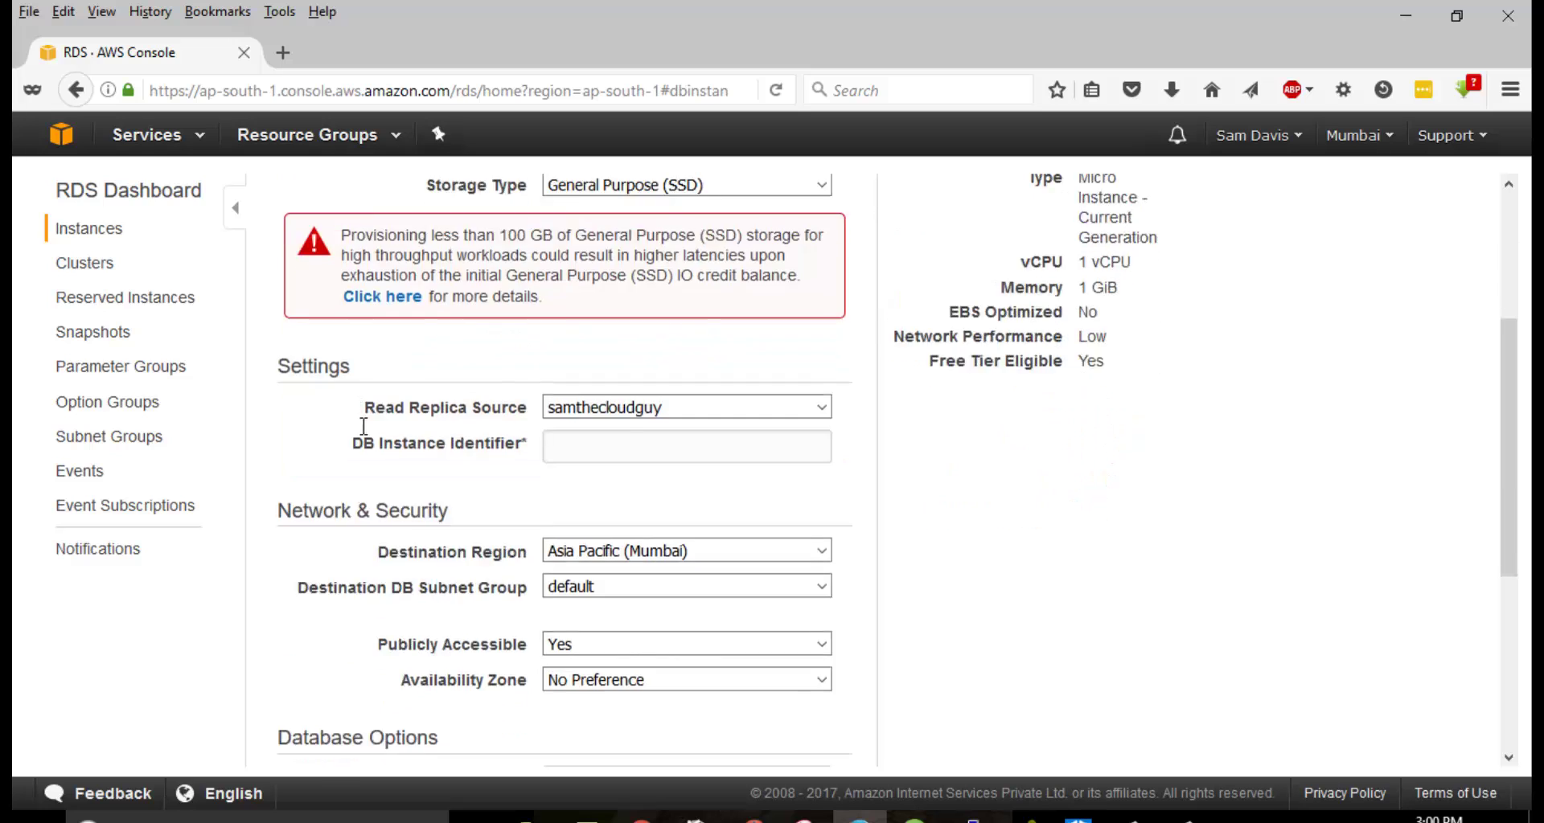
left_click(614, 244)
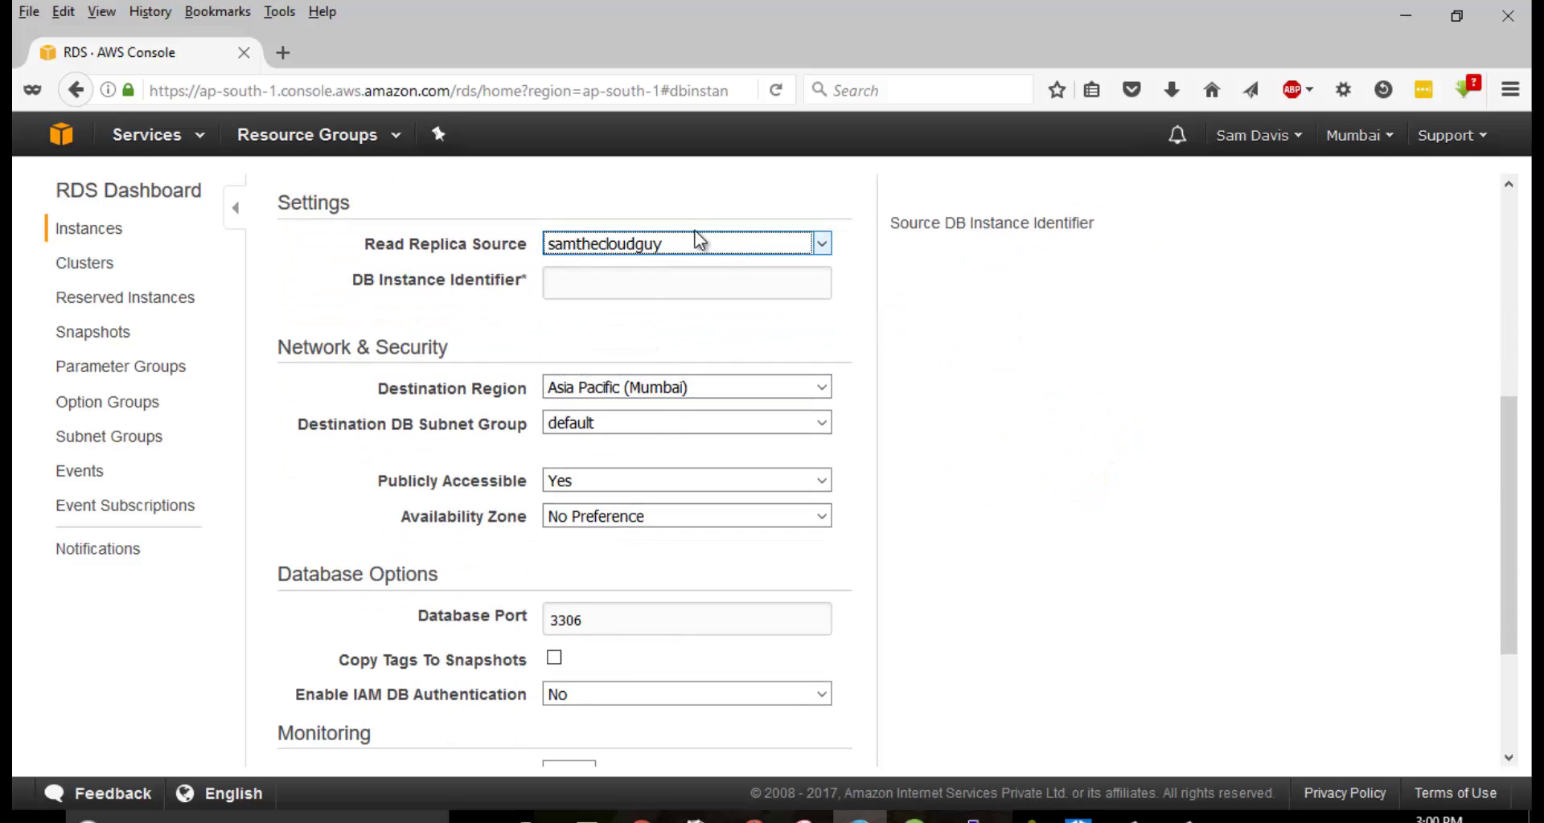
left_click(722, 251)
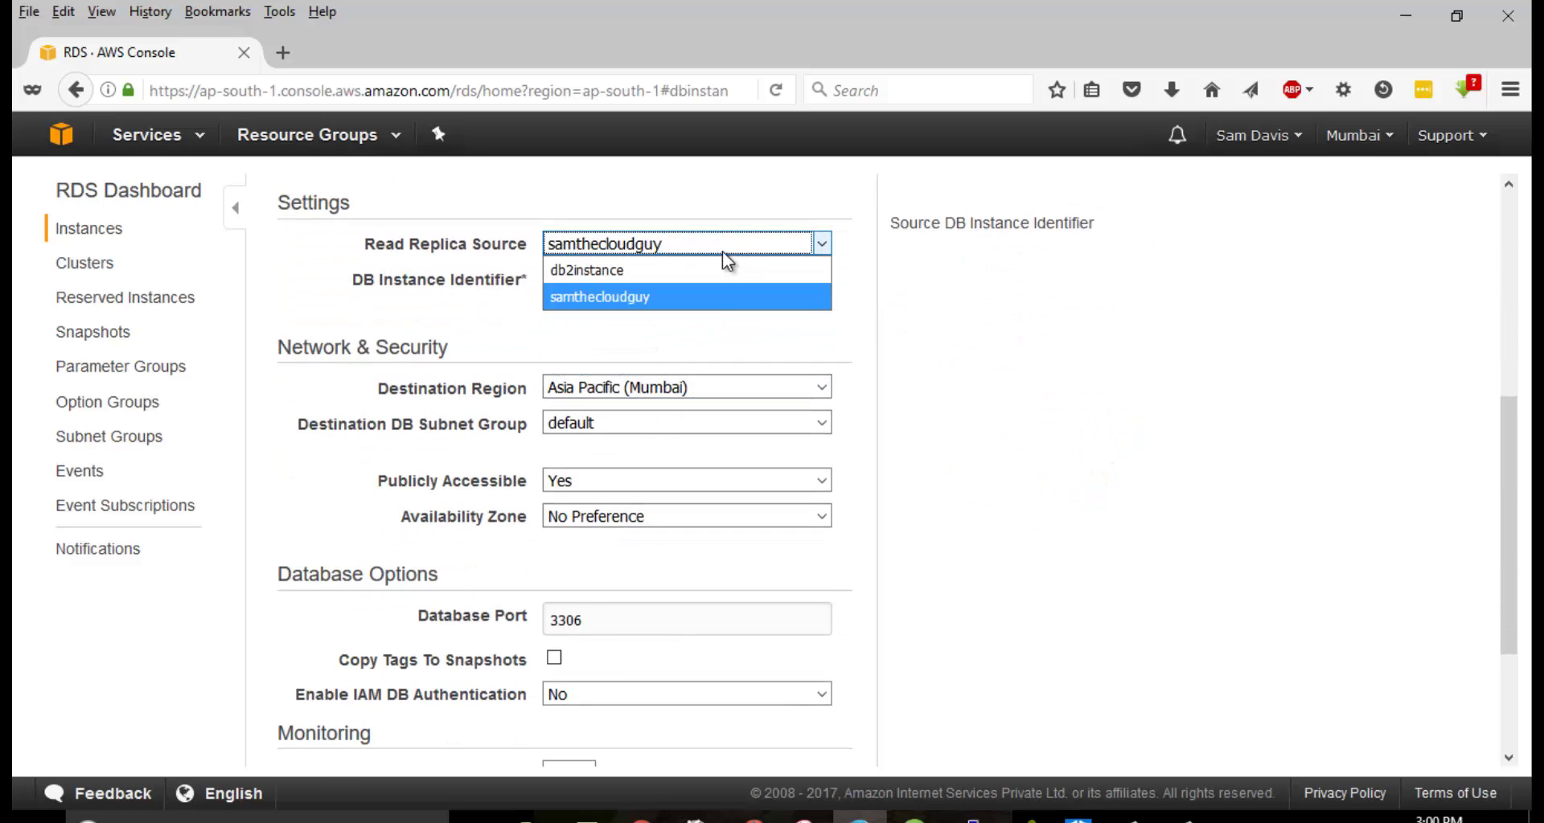
left_click(708, 299)
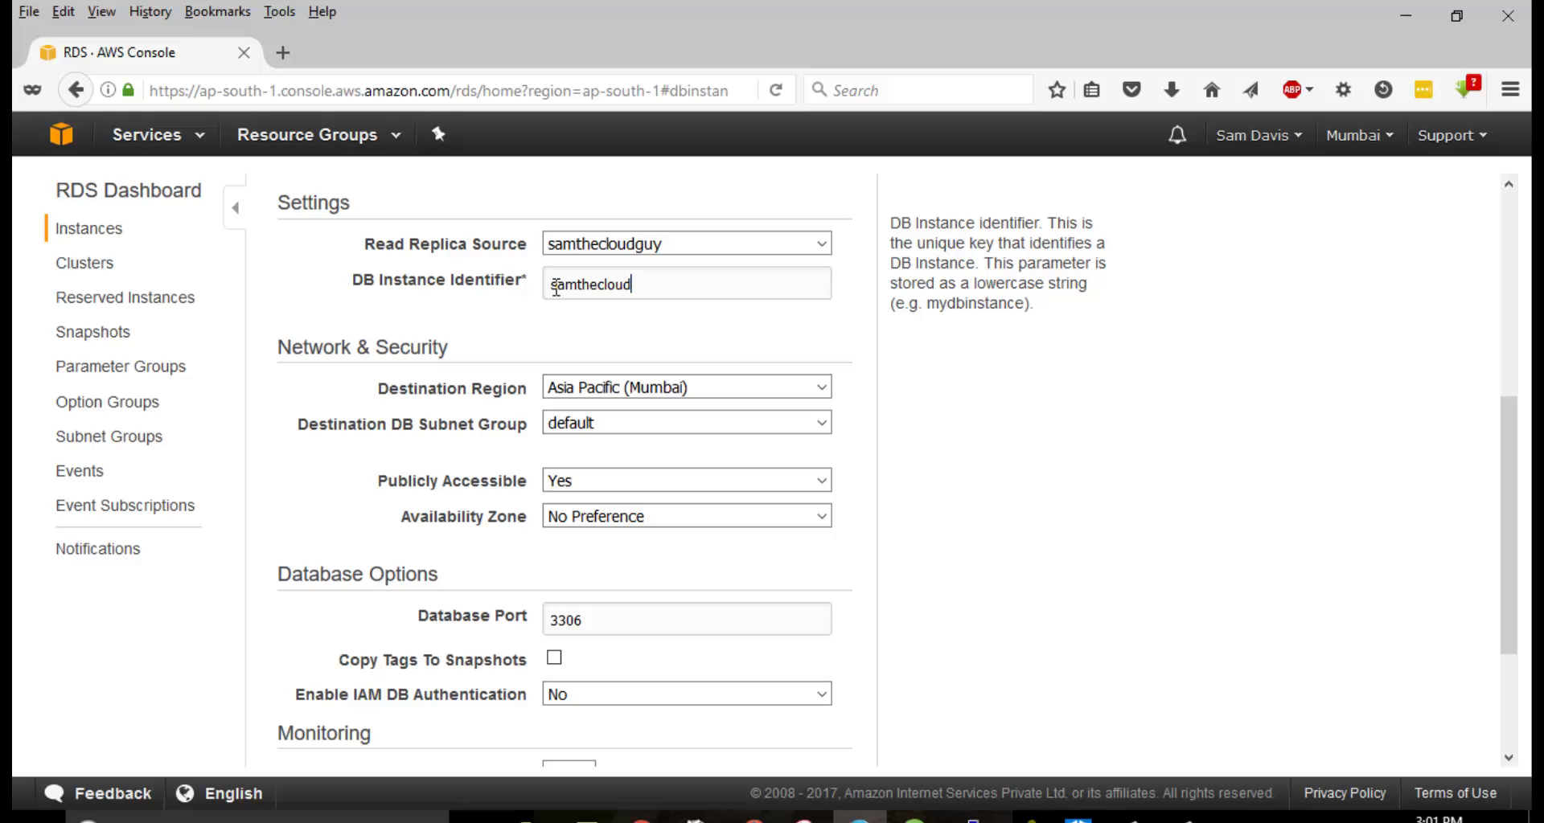
Enter samthecloudReadReplica as the replica's DB instance identifier
type("ReadReplioca")
key("Left")
key("Left")
key("Left")
key("Delete")
View the destination regions offered for the read replica without choosing a different one
scroll(611, 294, "down", 2)
key("Tab")
key("Tab")
key("Tab")
key("Tab")
key("shift+Tab")
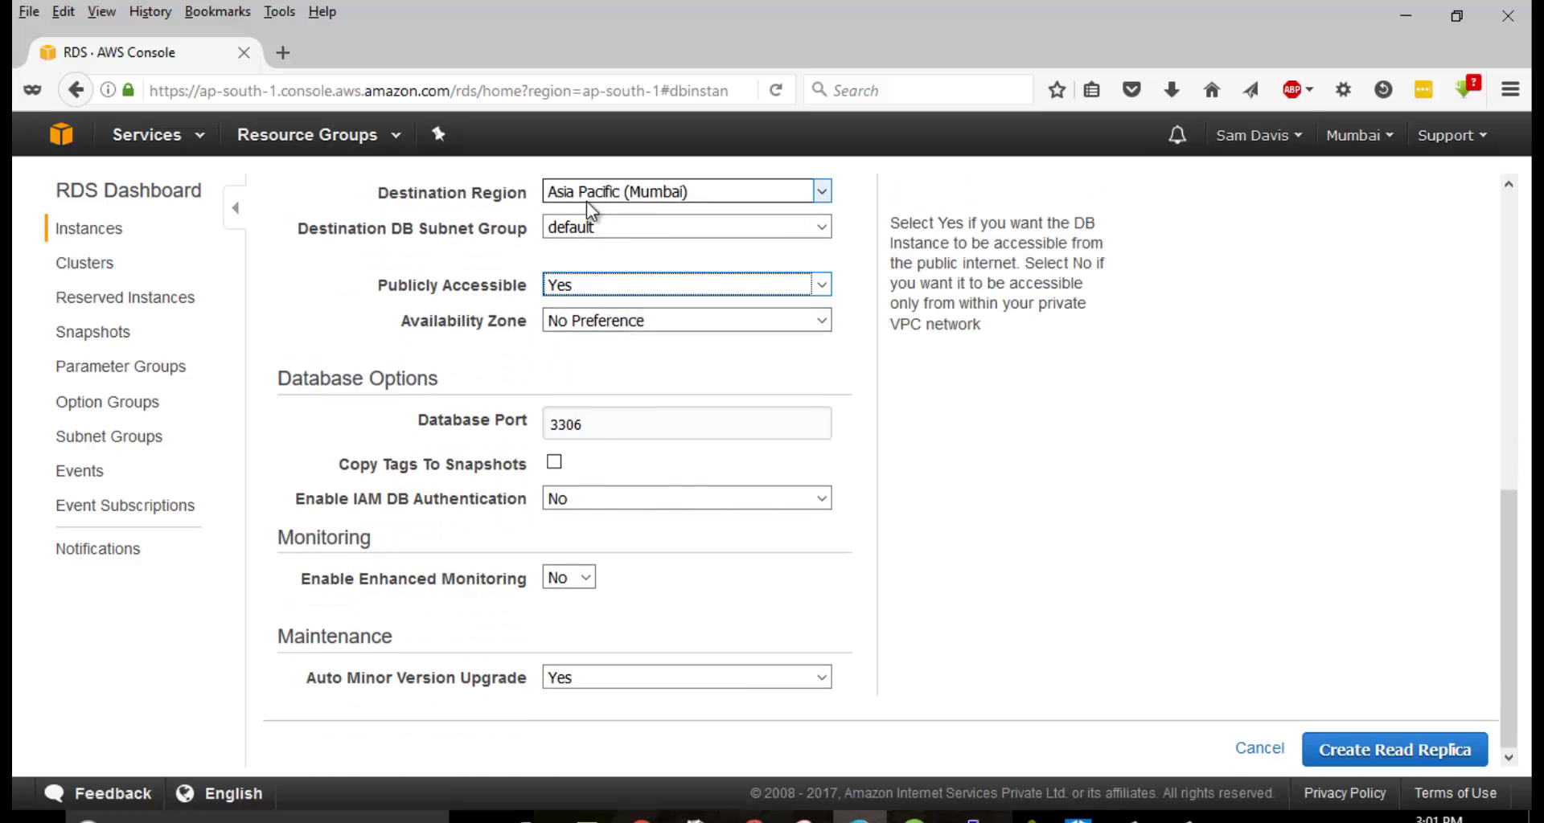
left_click(586, 201)
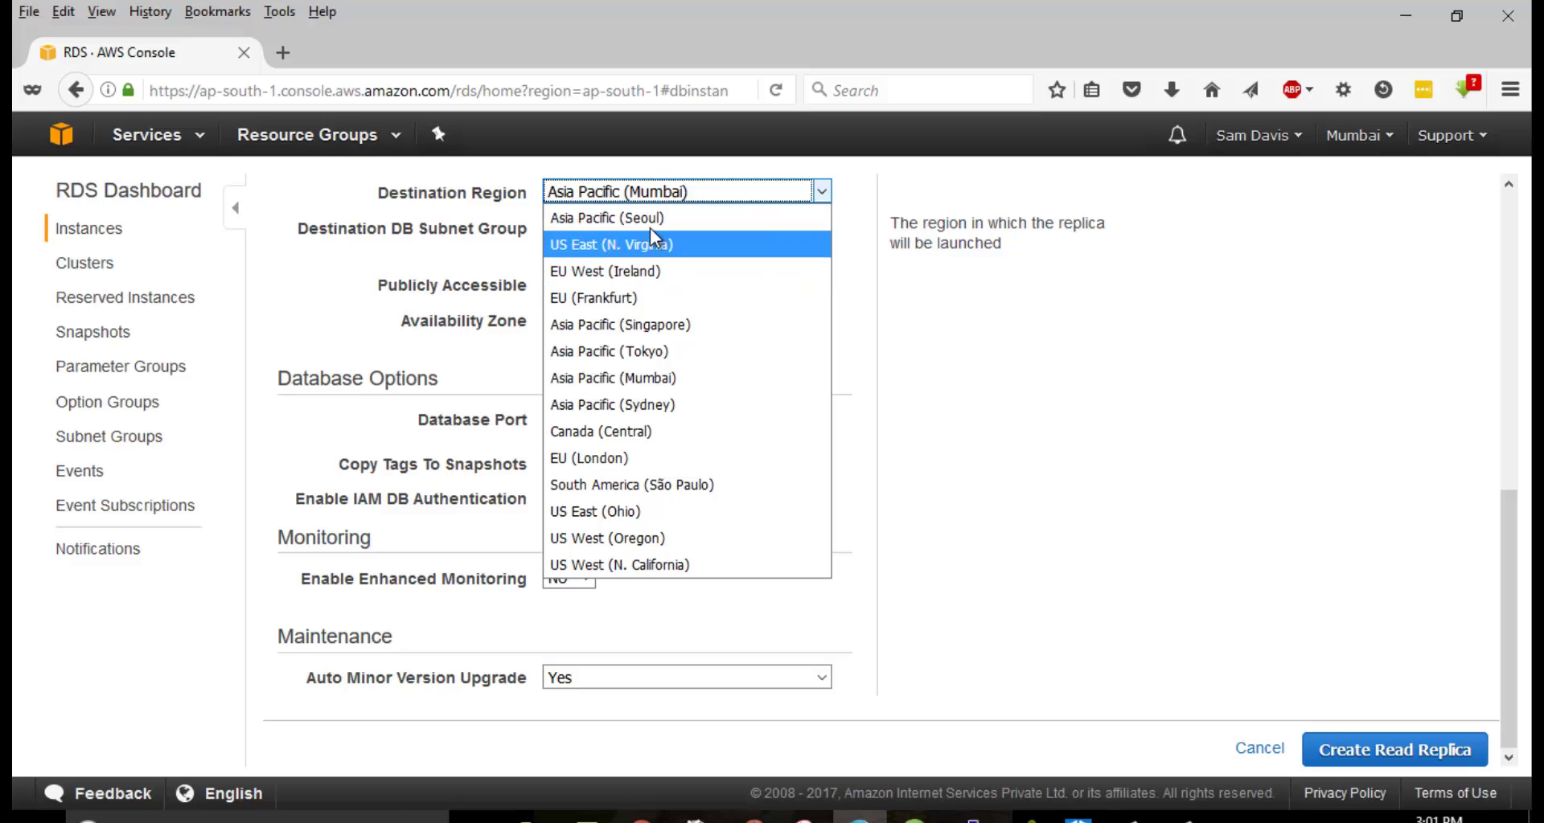
left_click(269, 382)
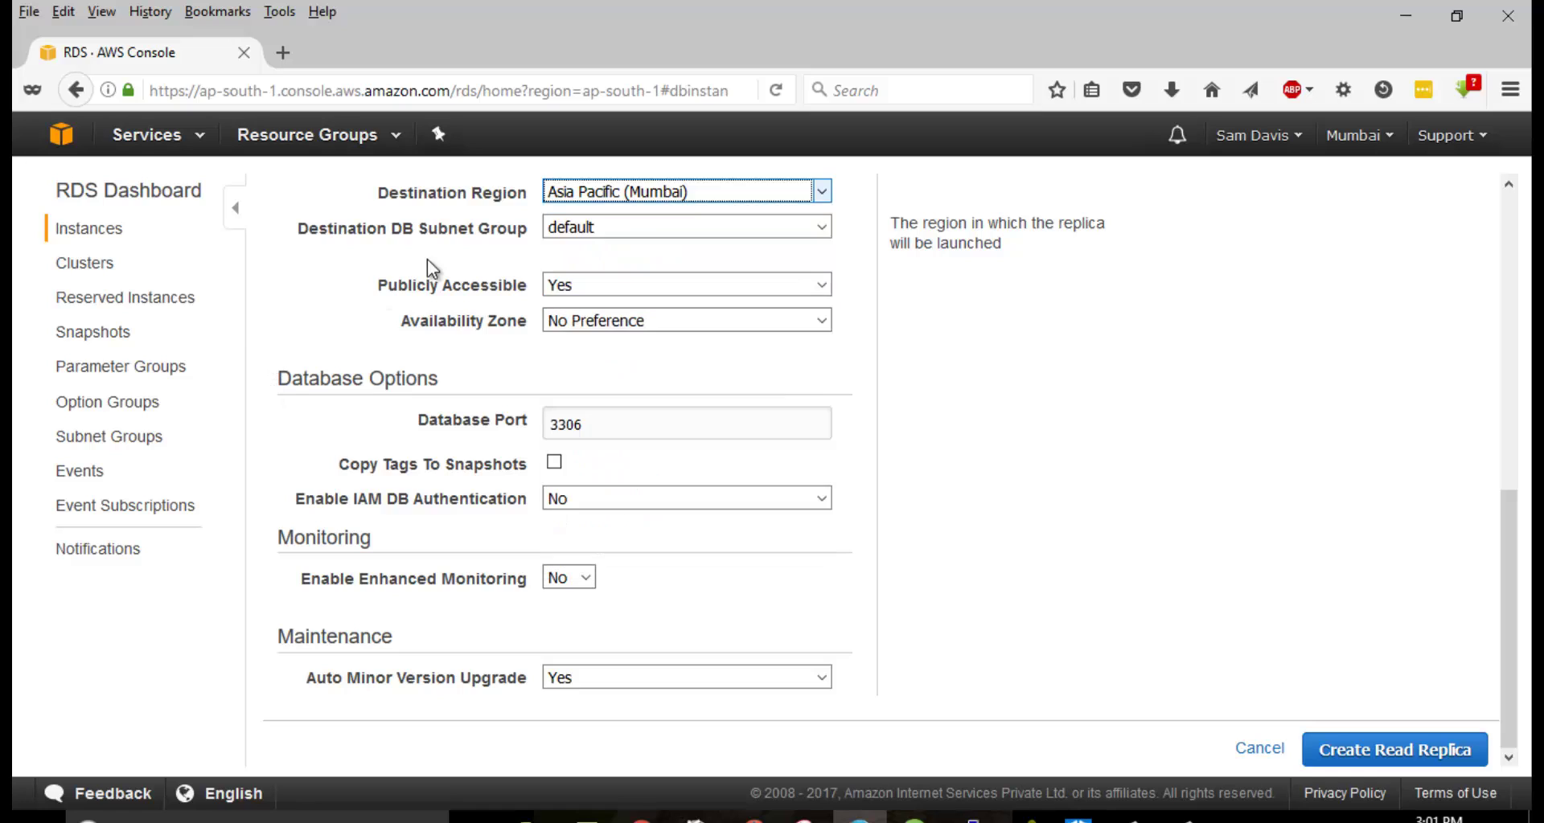
View the destination DB subnet group options and set the replica's Publicly Accessible option to No
left_click(629, 229)
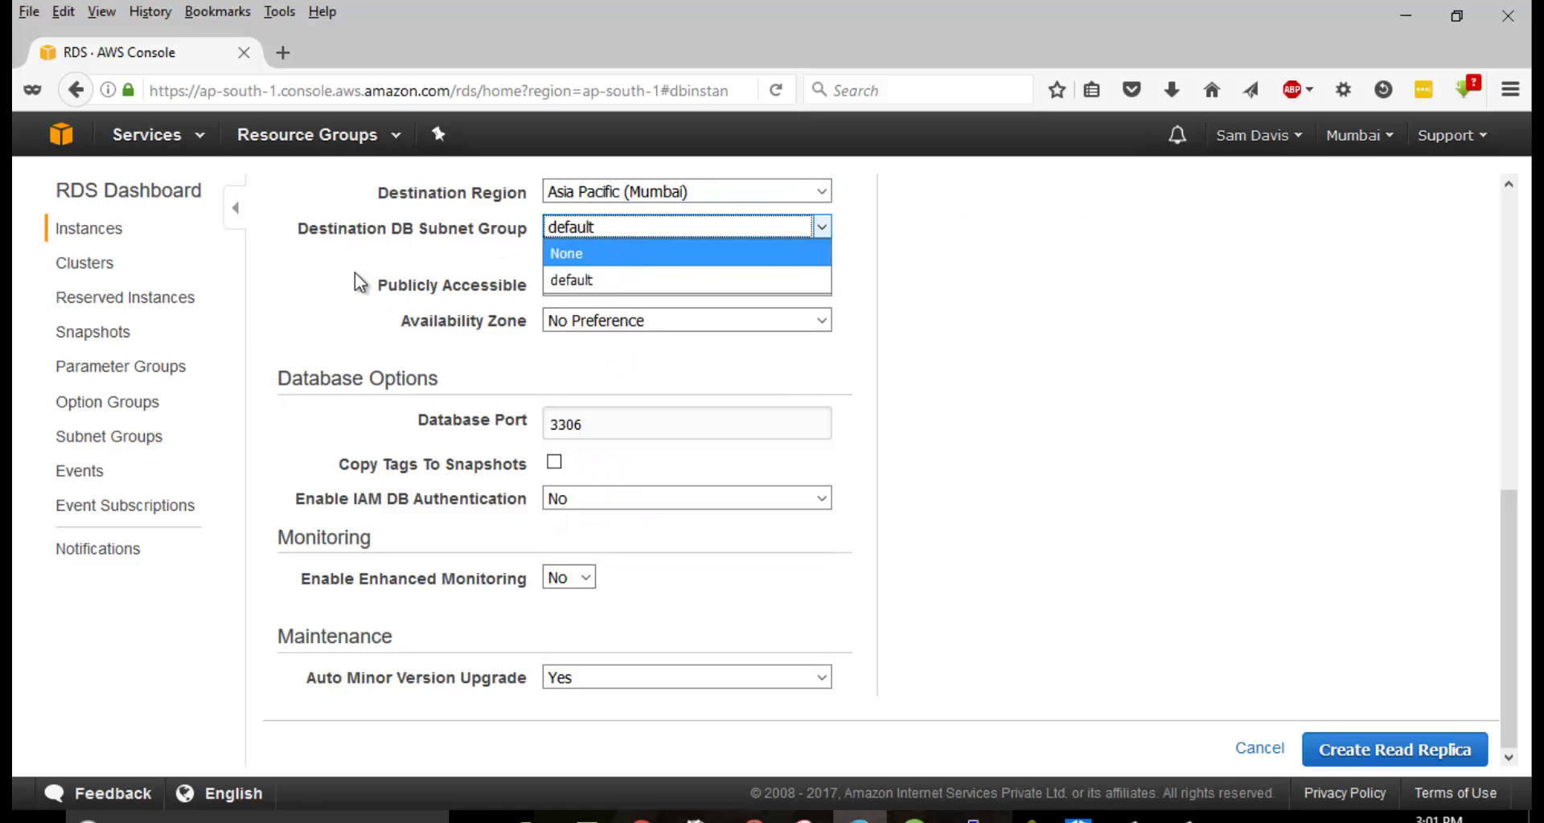
left_click(473, 241)
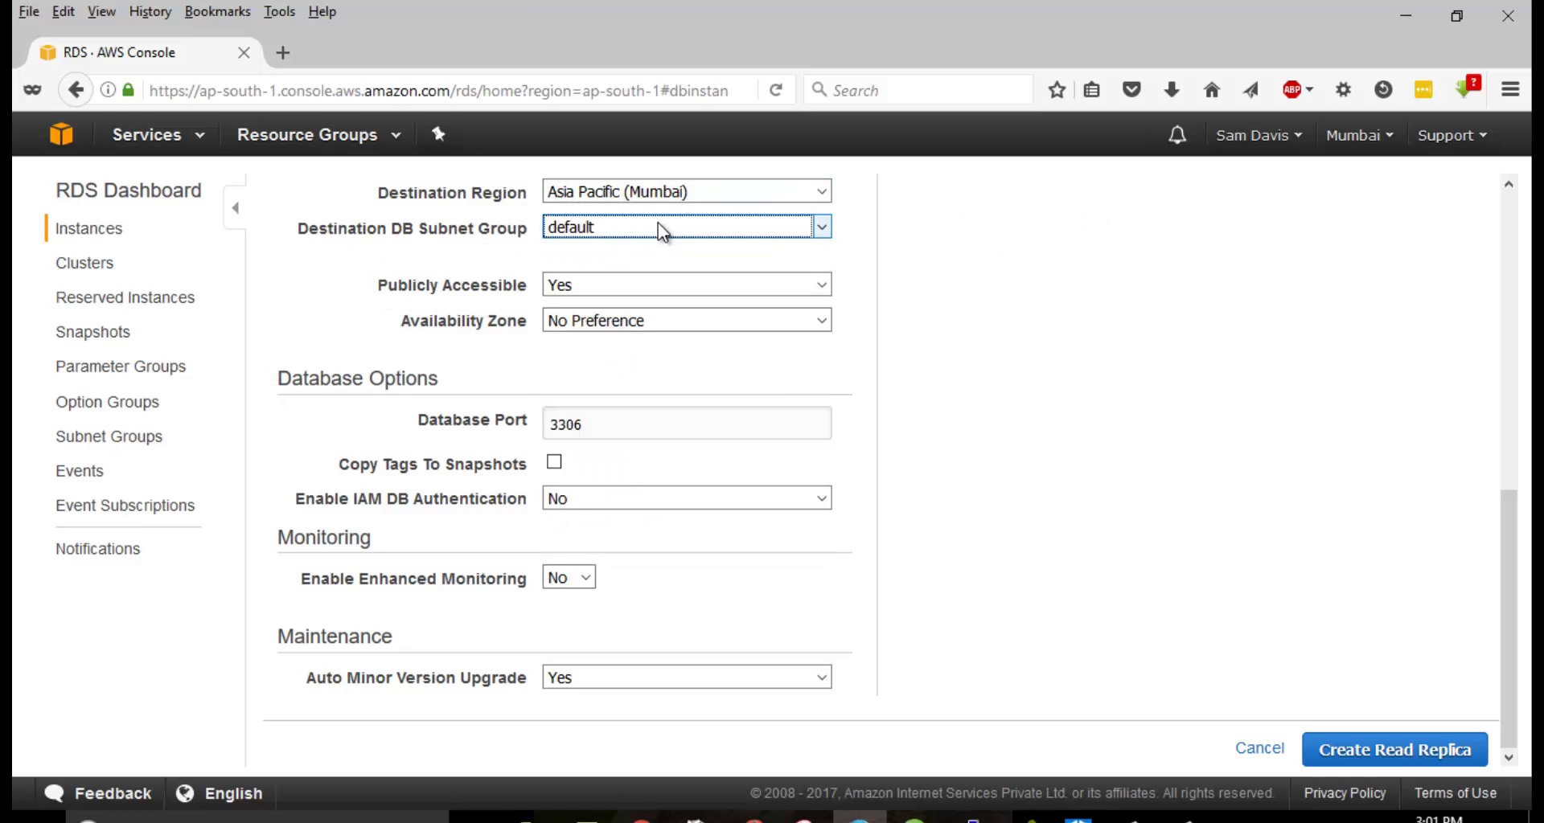
left_click(638, 286)
left_click(648, 336)
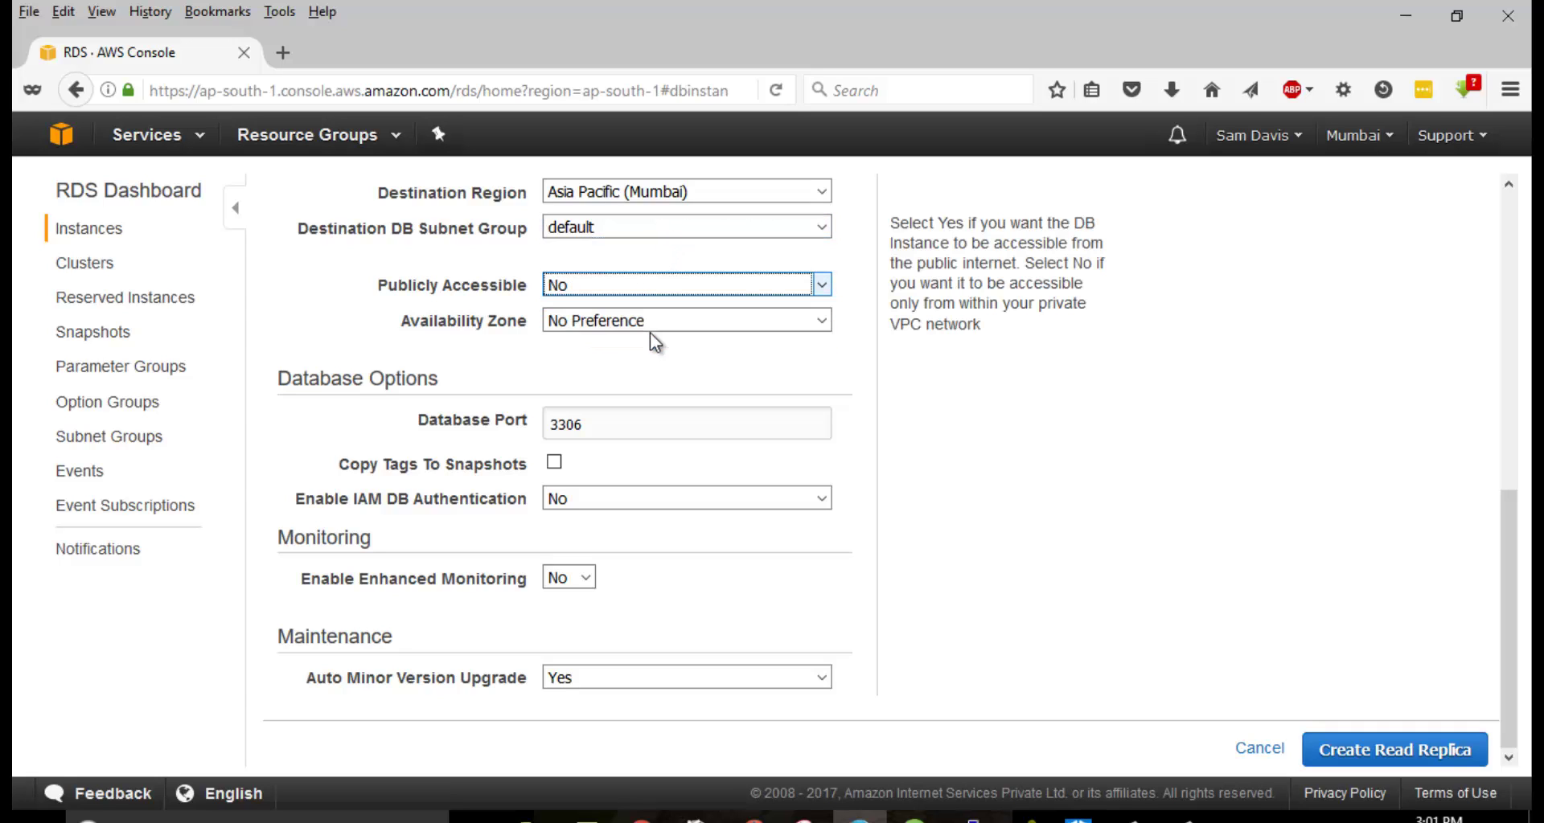
View the availability zone options and leave the read replica form for the instances list without creating the replica
left_click(632, 318)
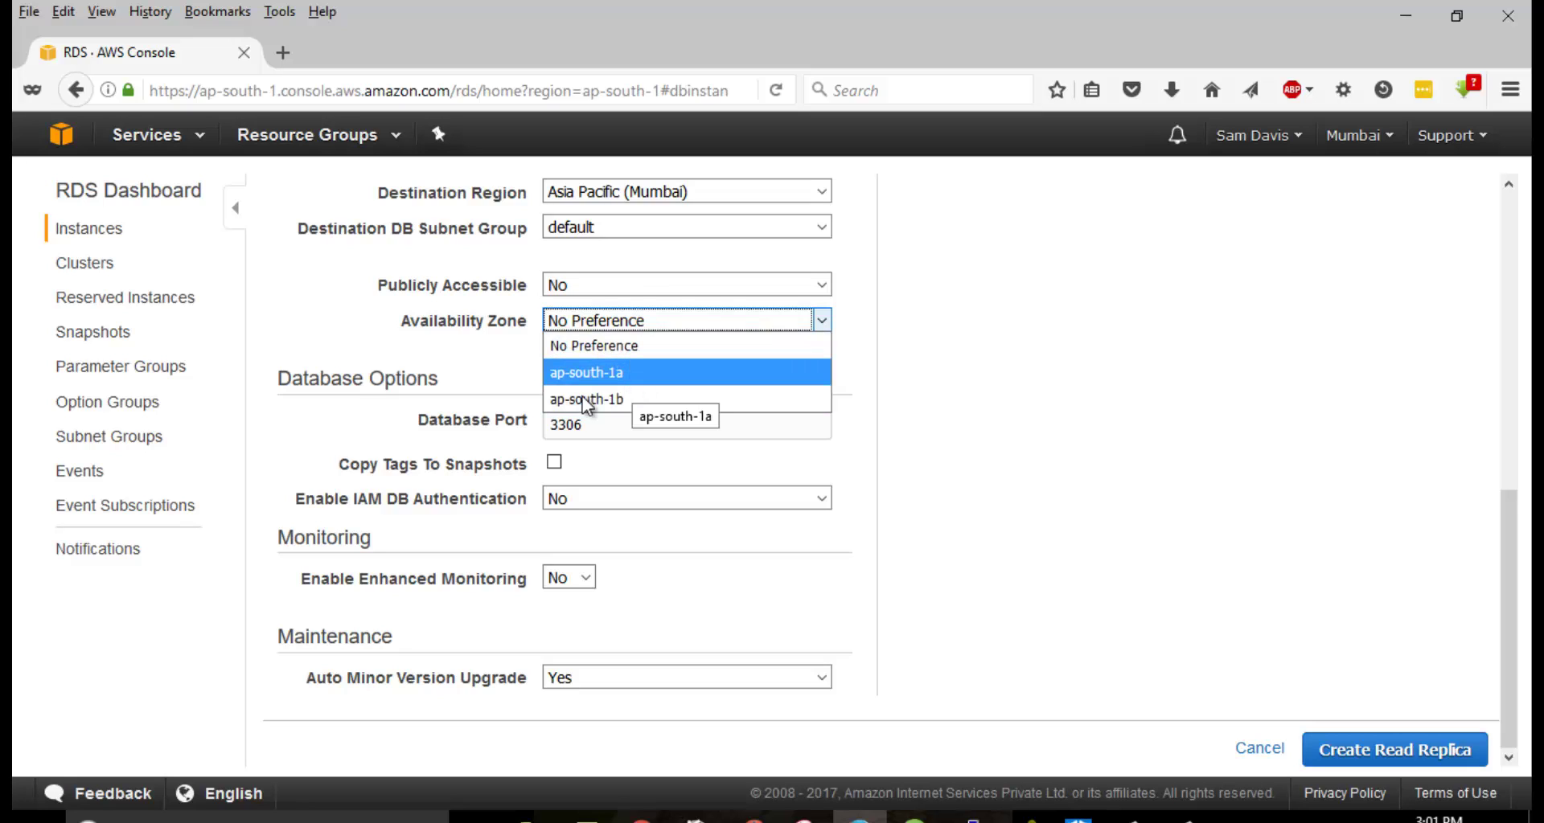
left_click(397, 307)
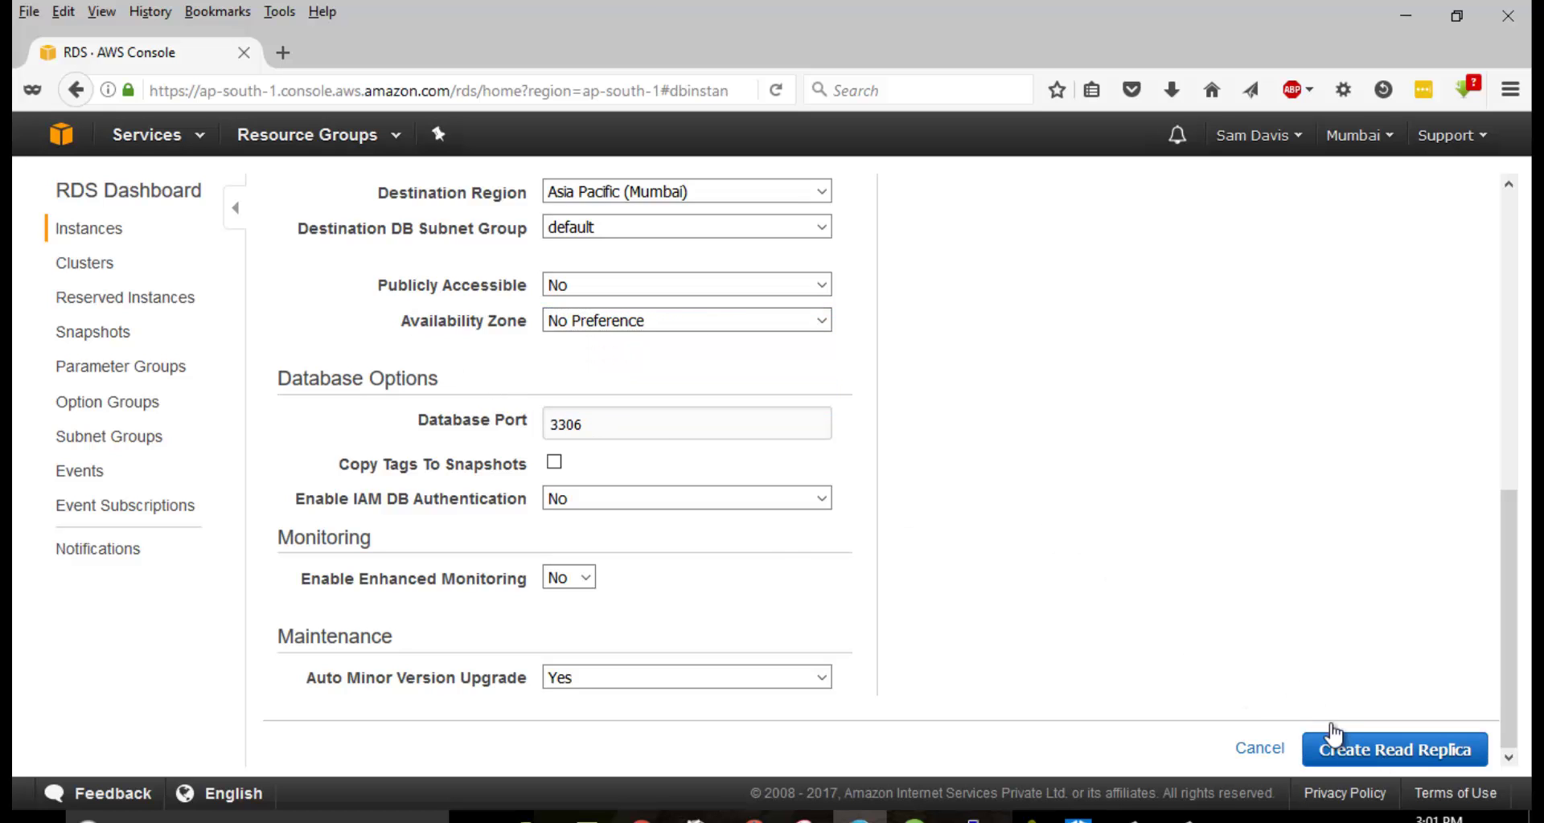
scroll(766, 542, "up", 8)
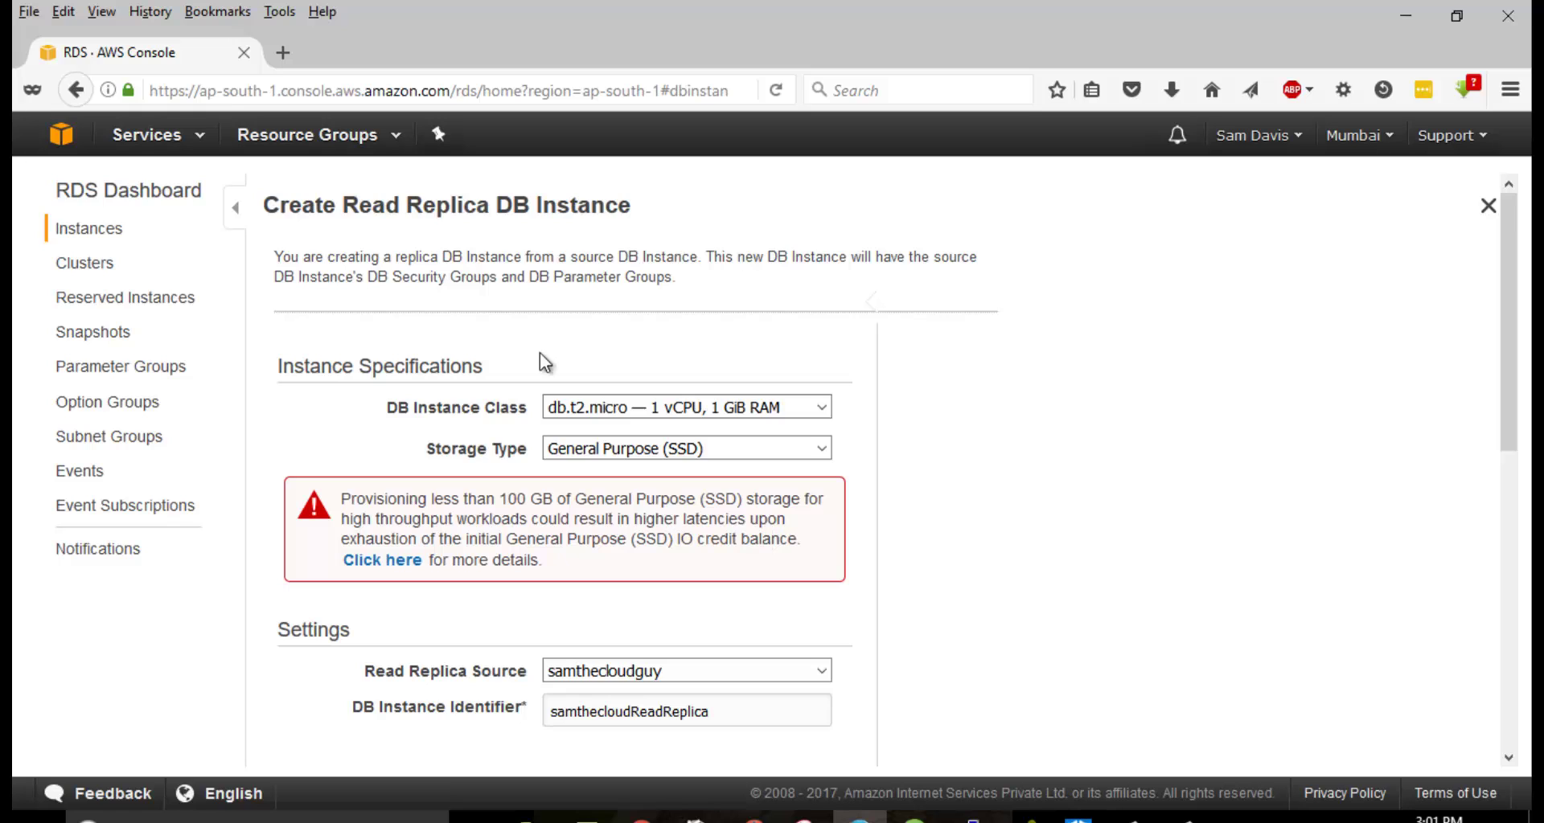
left_click(71, 235)
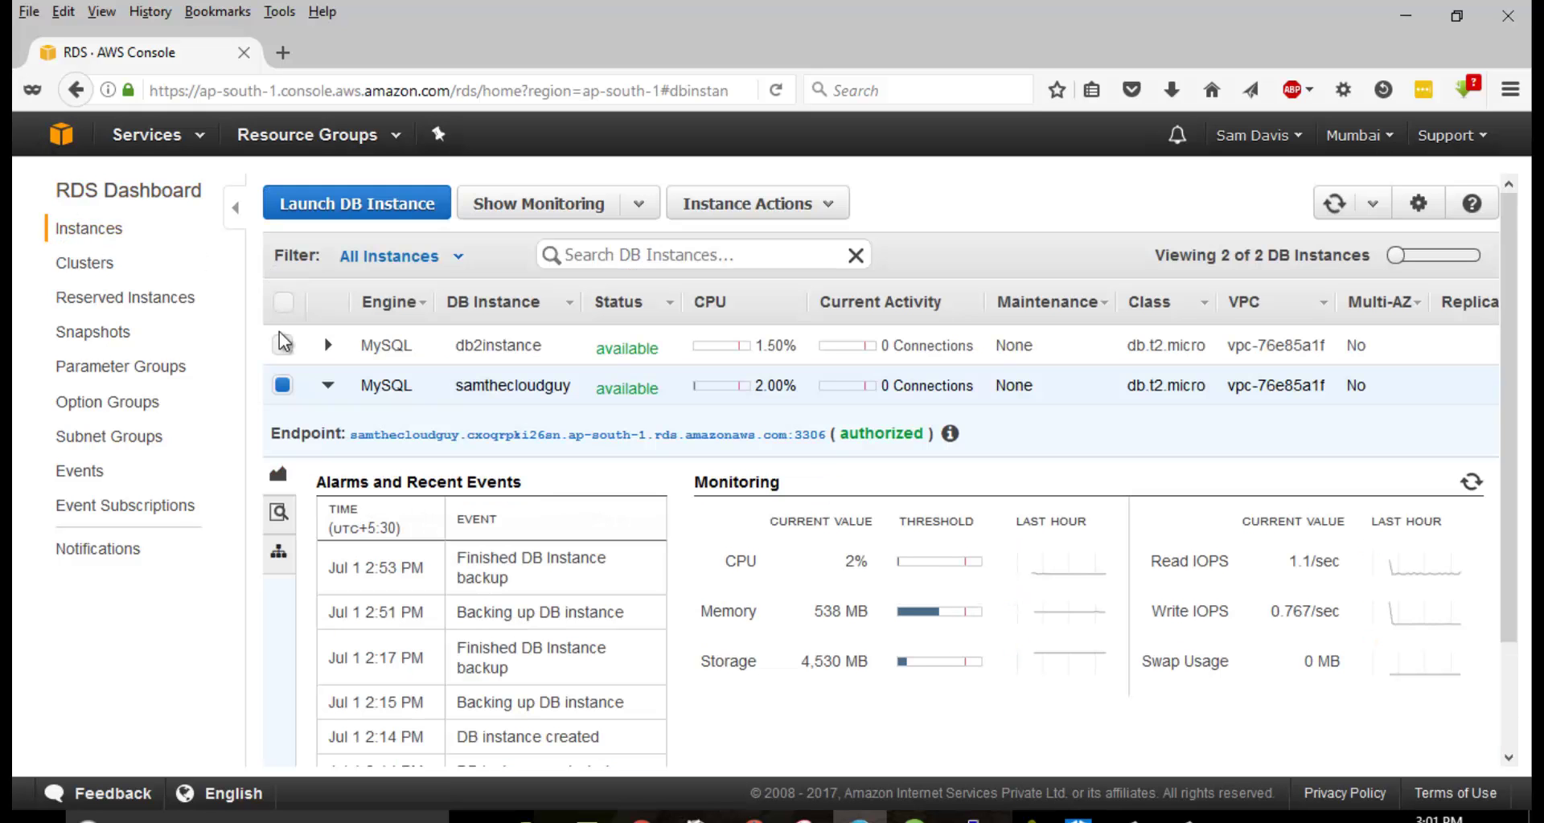
Delete the db2instance DB instance, creating a final snapshot named db2instance-final-snapshot
left_click(282, 344)
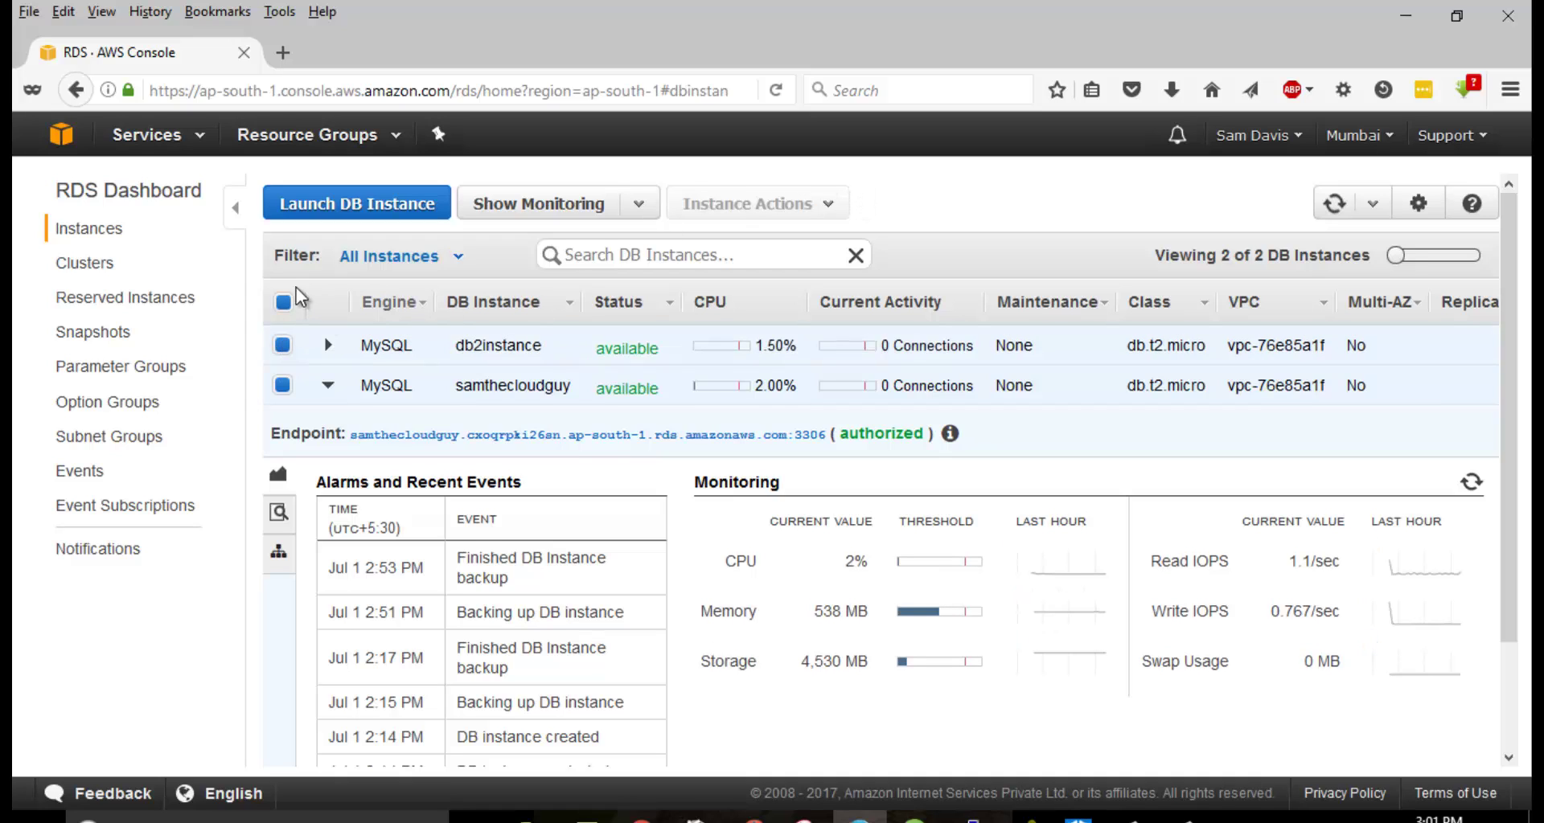
left_click(283, 306)
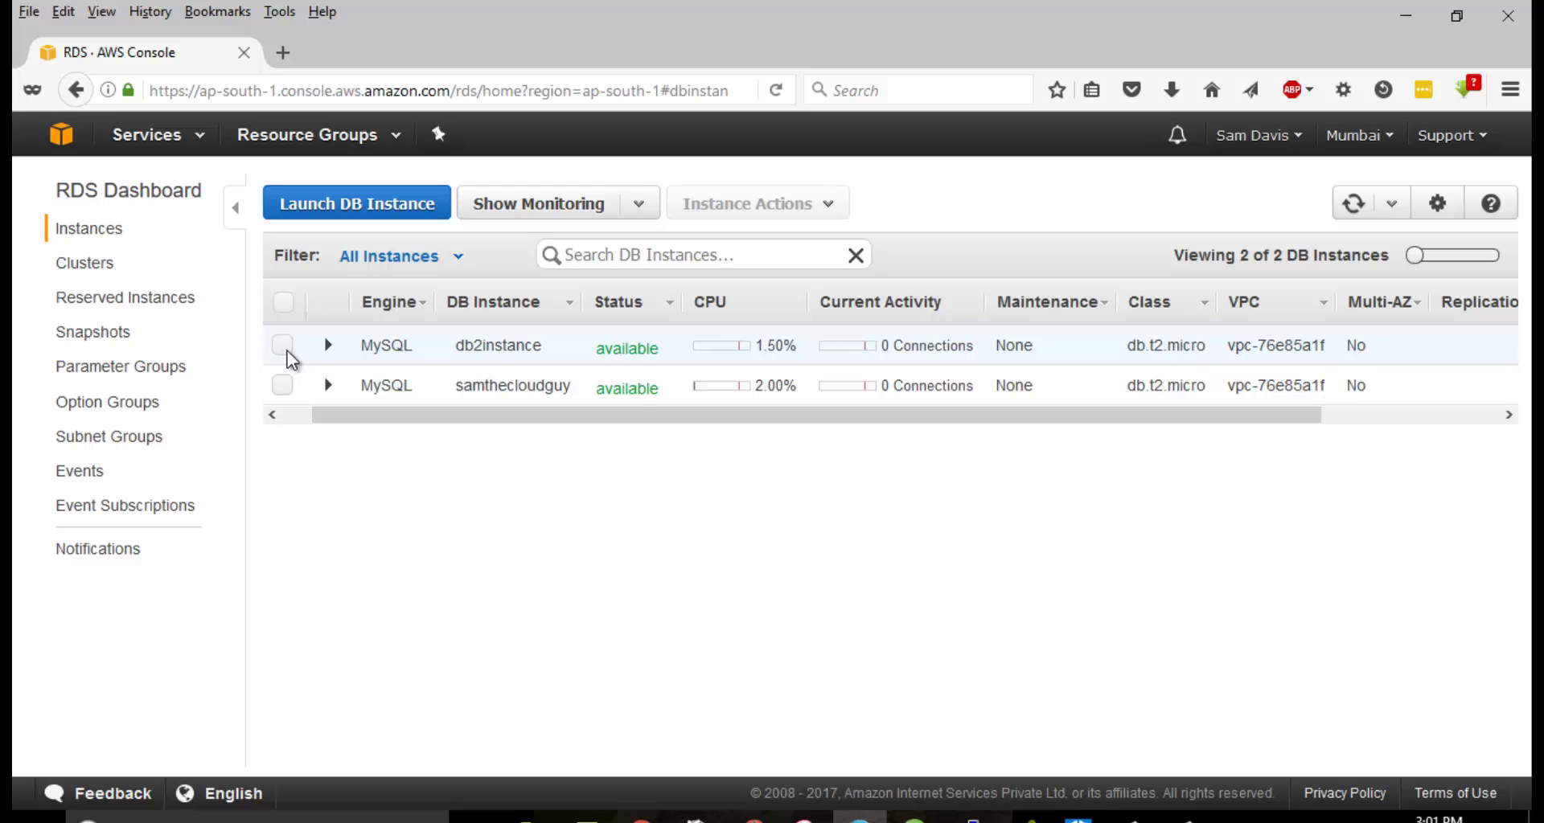
left_click(283, 345)
left_click(828, 206)
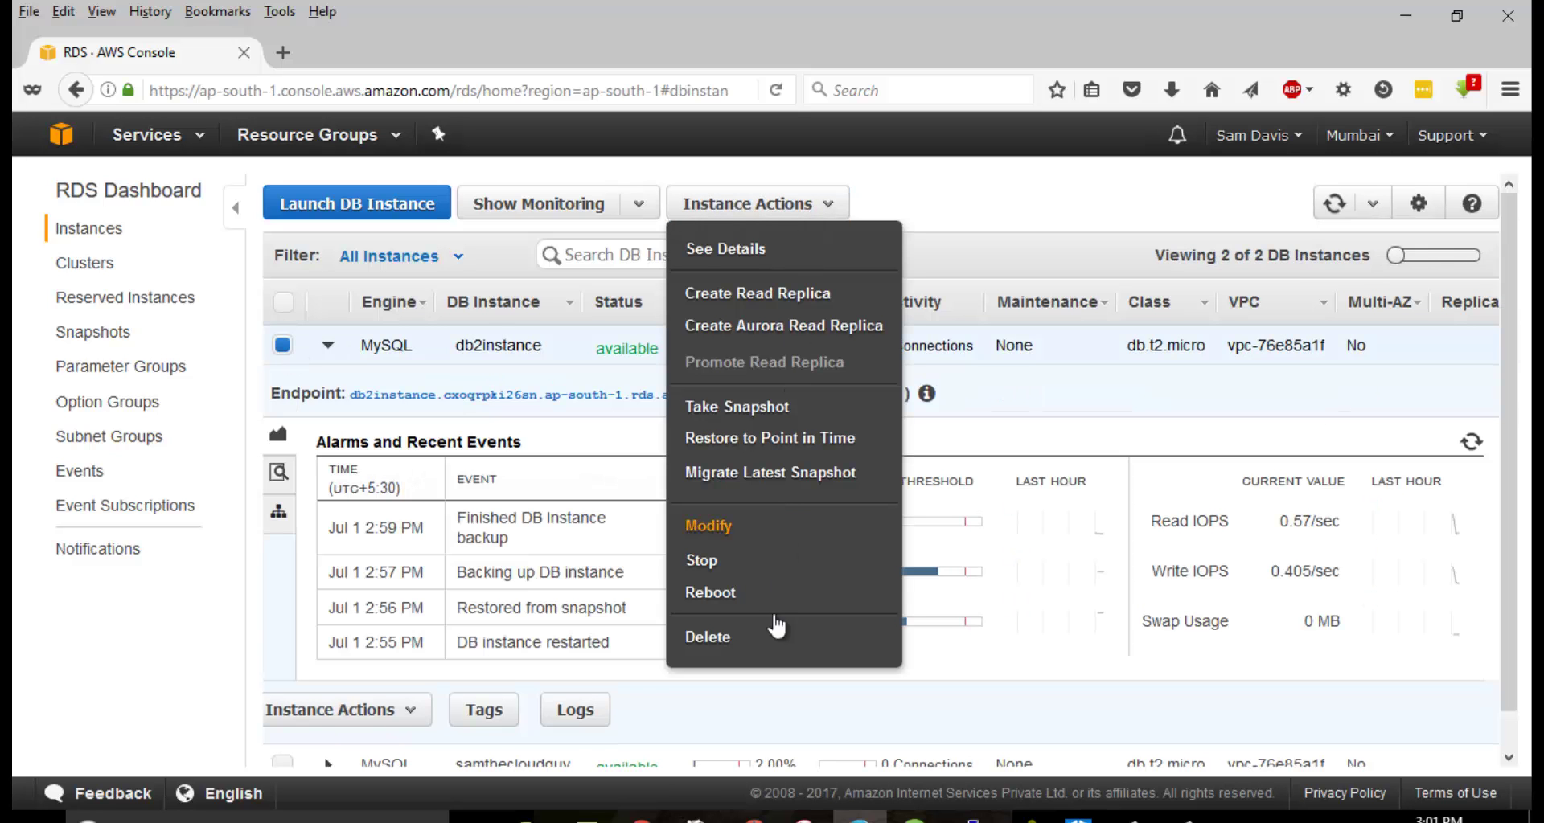
left_click(728, 637)
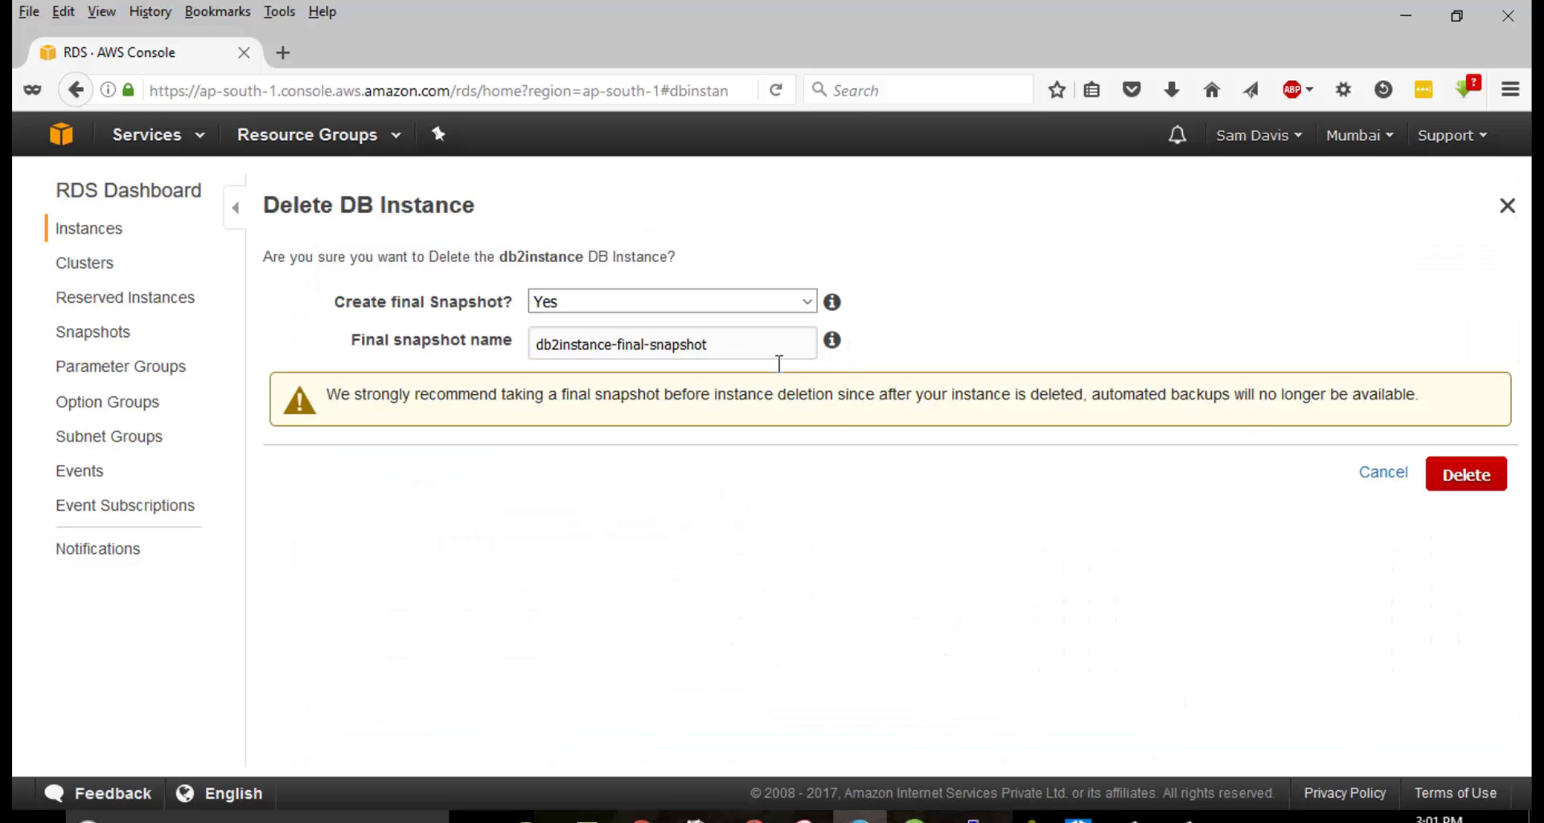
left_click(1447, 494)
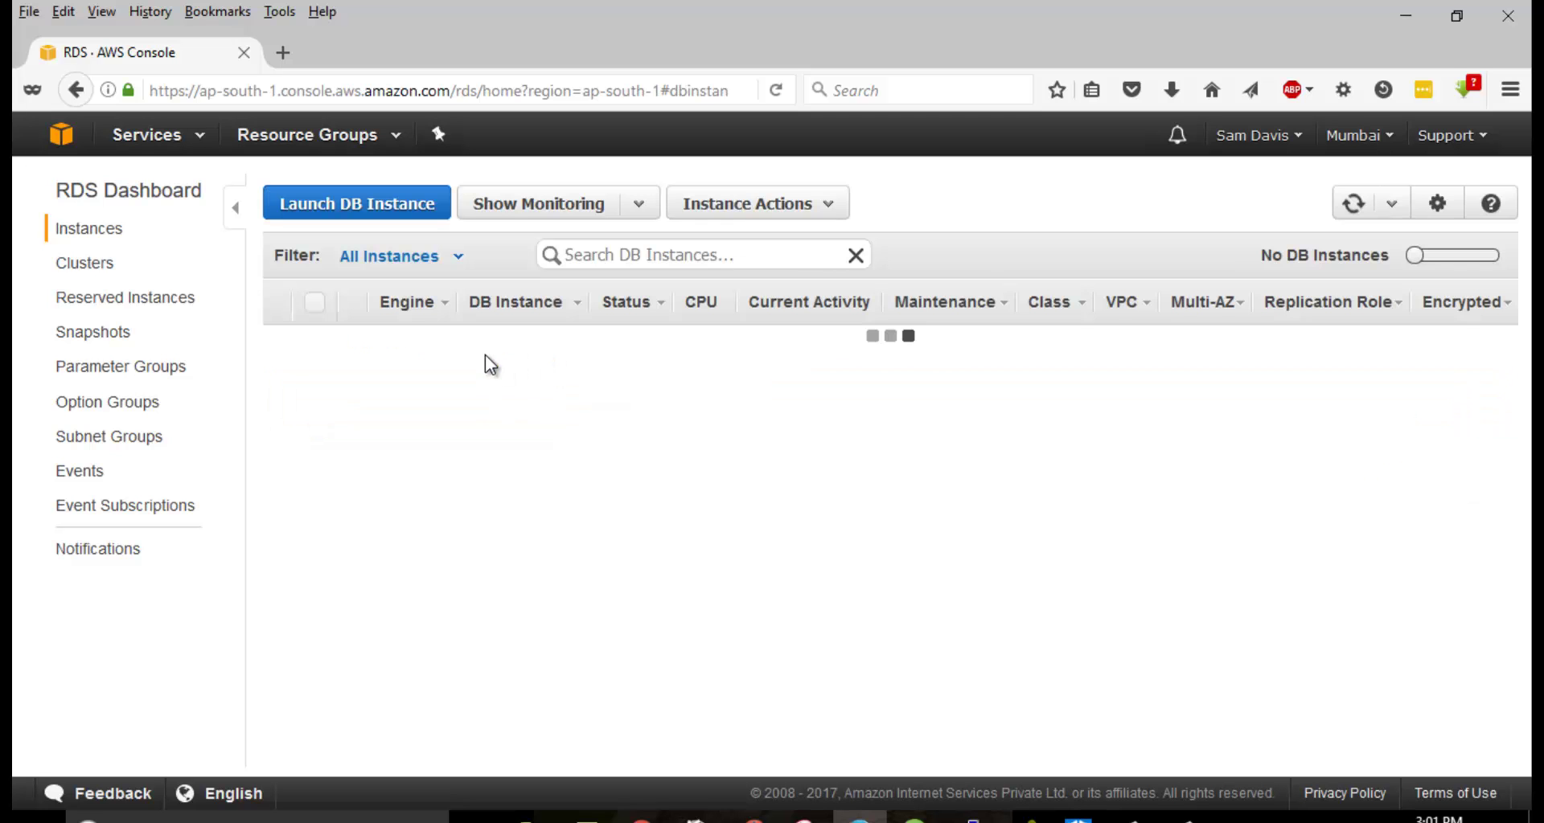
Delete the samthecloudguy DB instance, creating a final snapshot named samthecloudguy-final-snapshot
left_click(290, 351)
left_click(291, 352)
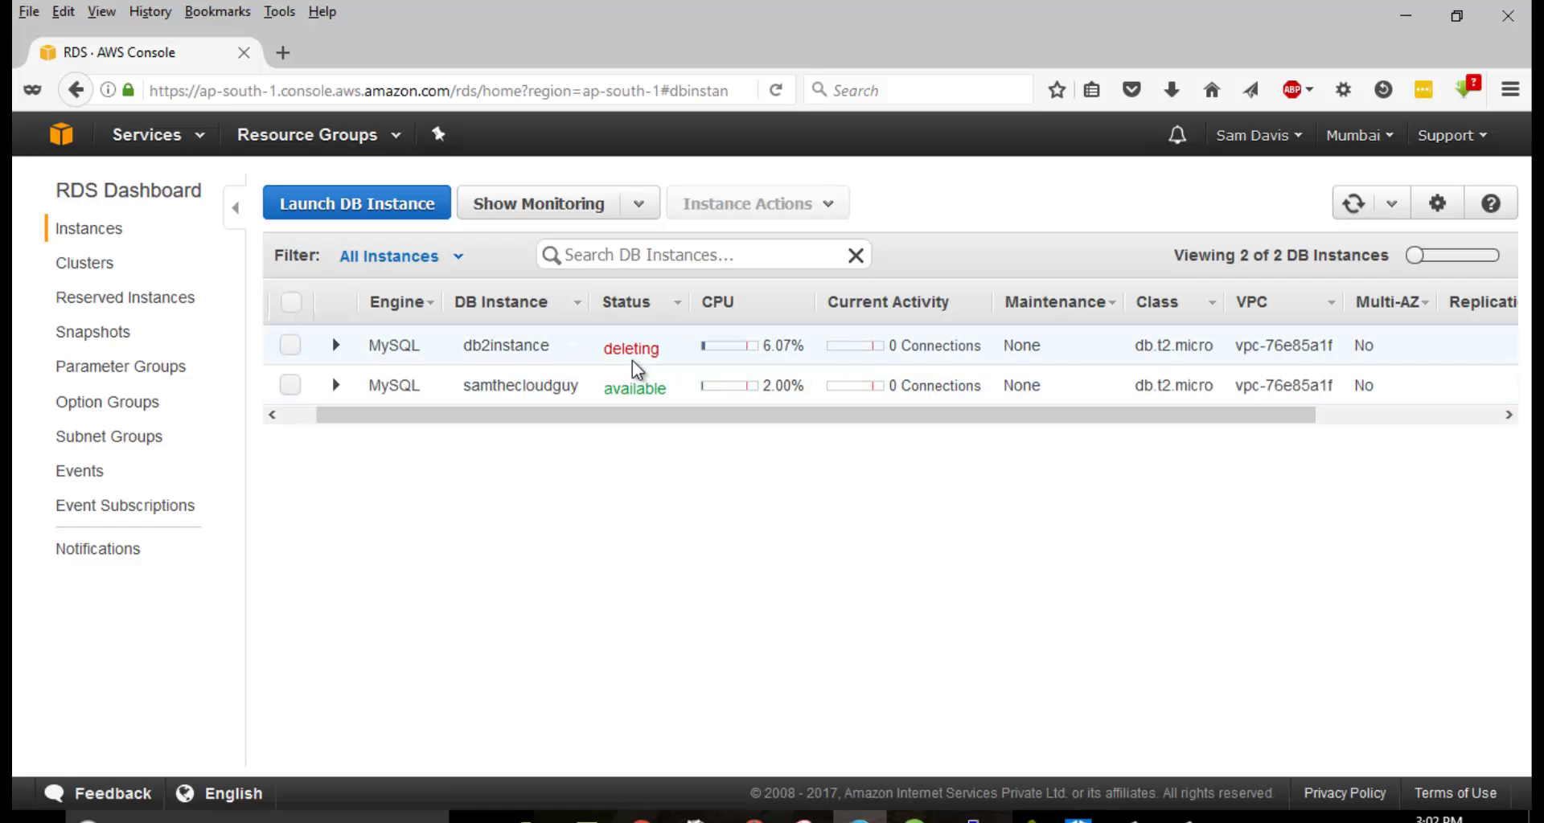
left_click(293, 389)
left_click(808, 213)
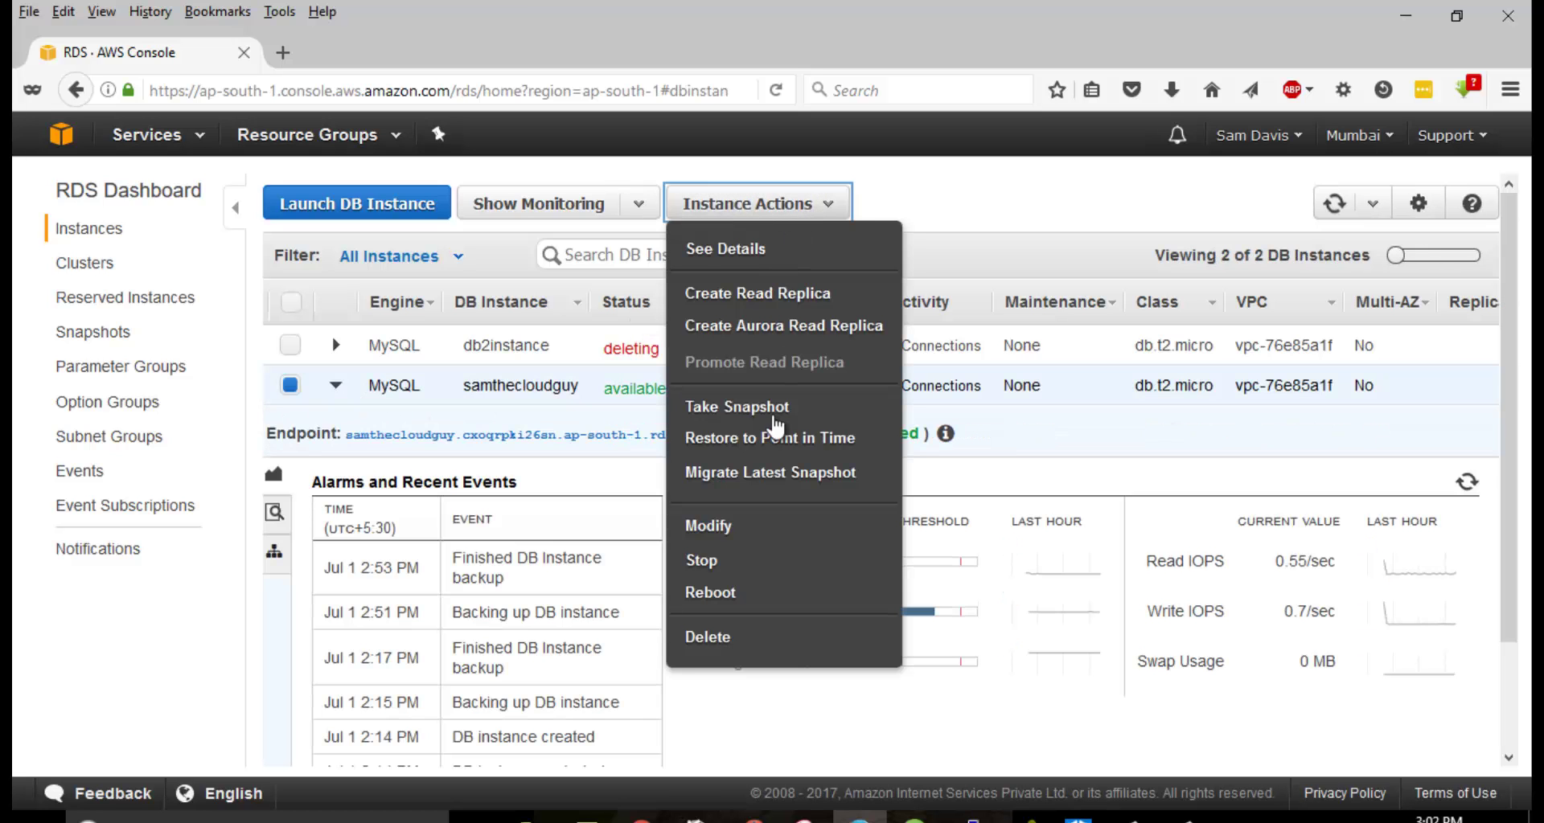
left_click(724, 637)
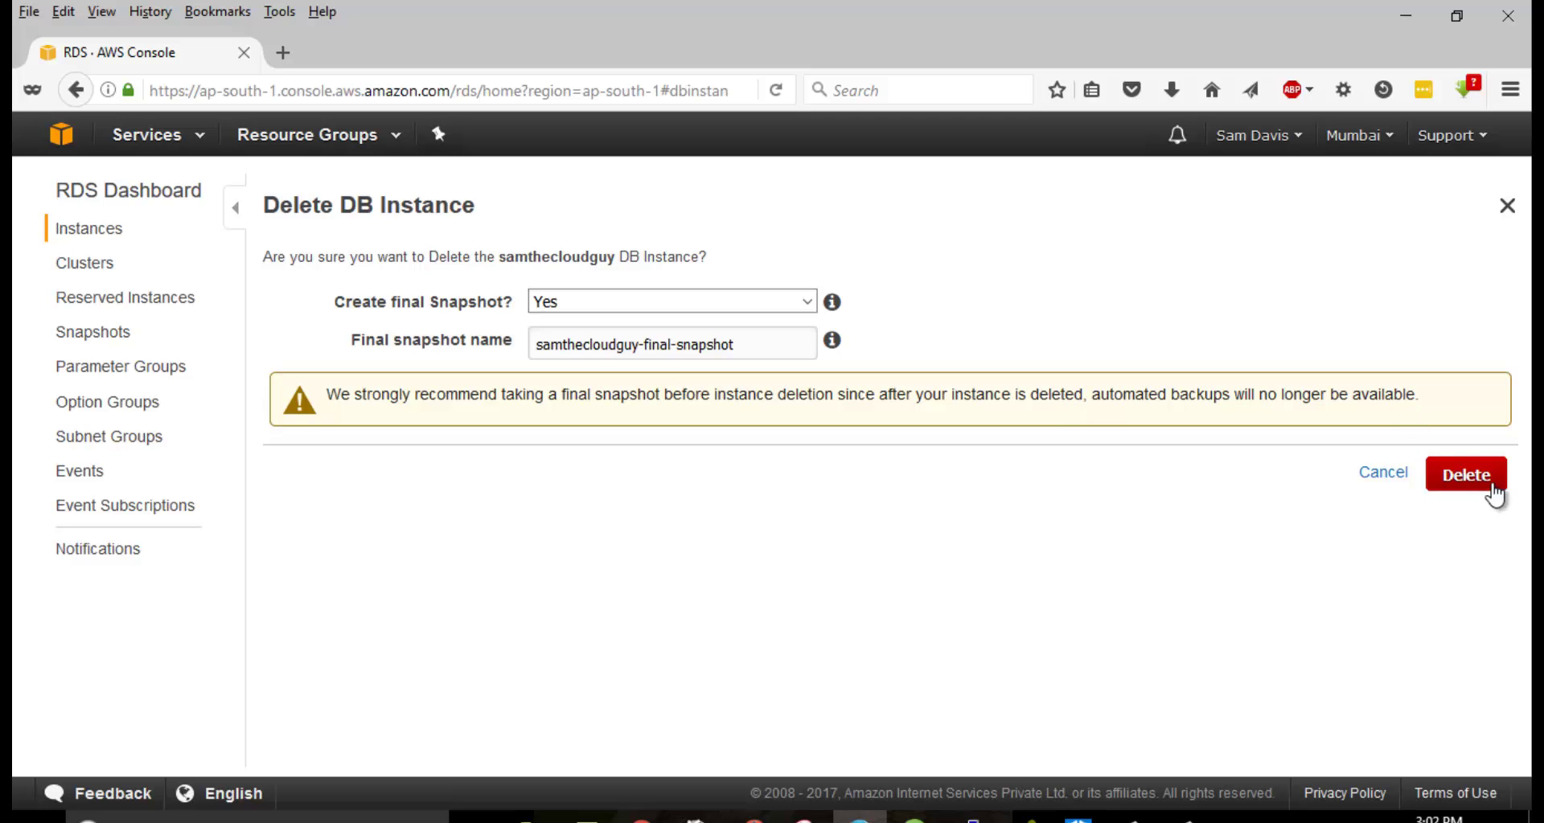
left_click(1468, 474)
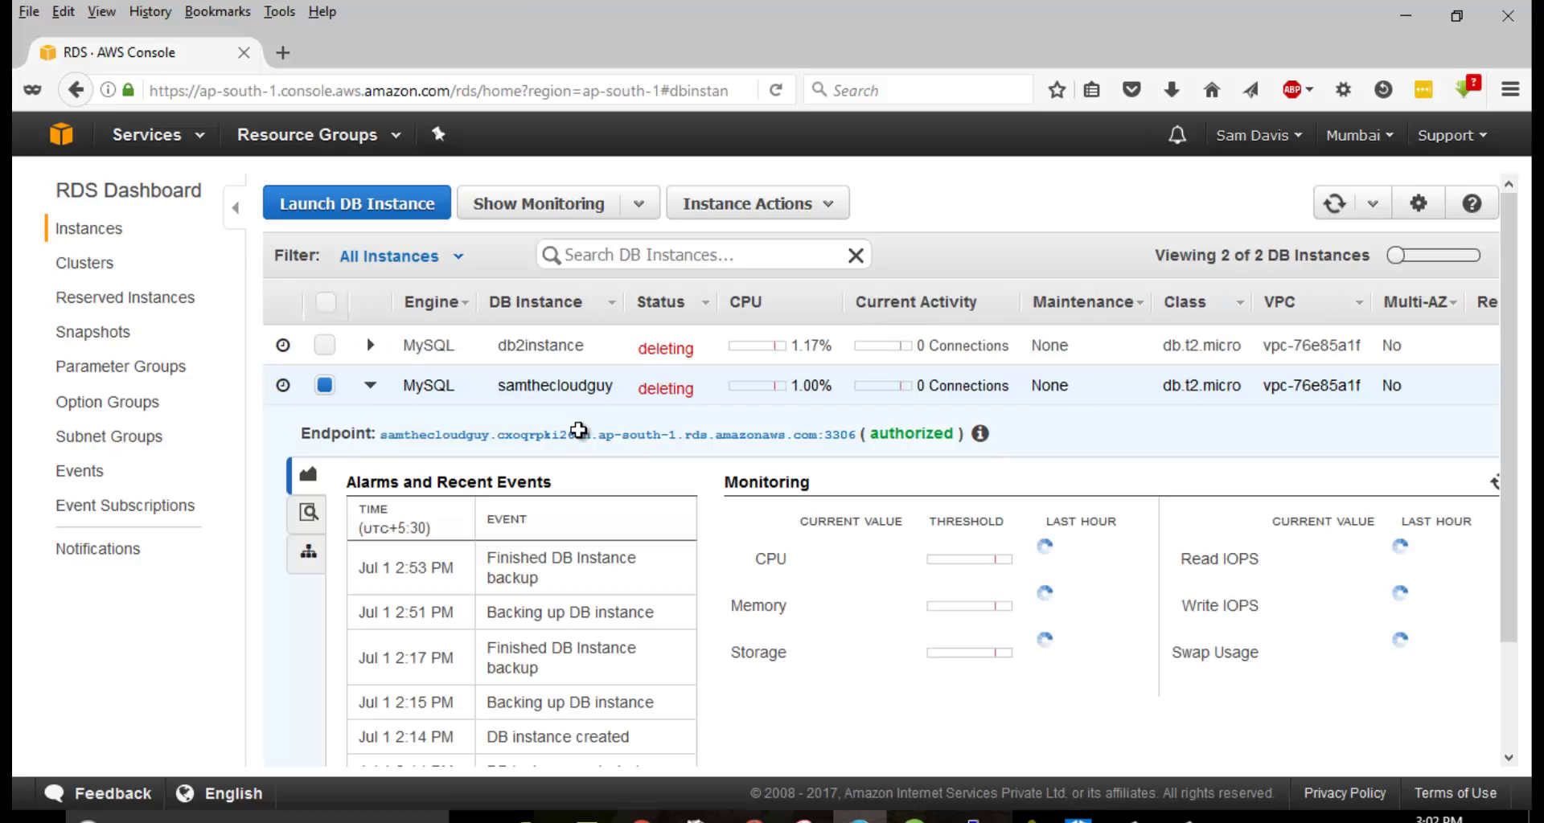
Open the snapshots list and examine the final snapshots and the actions offered for snapshots
left_click(100, 338)
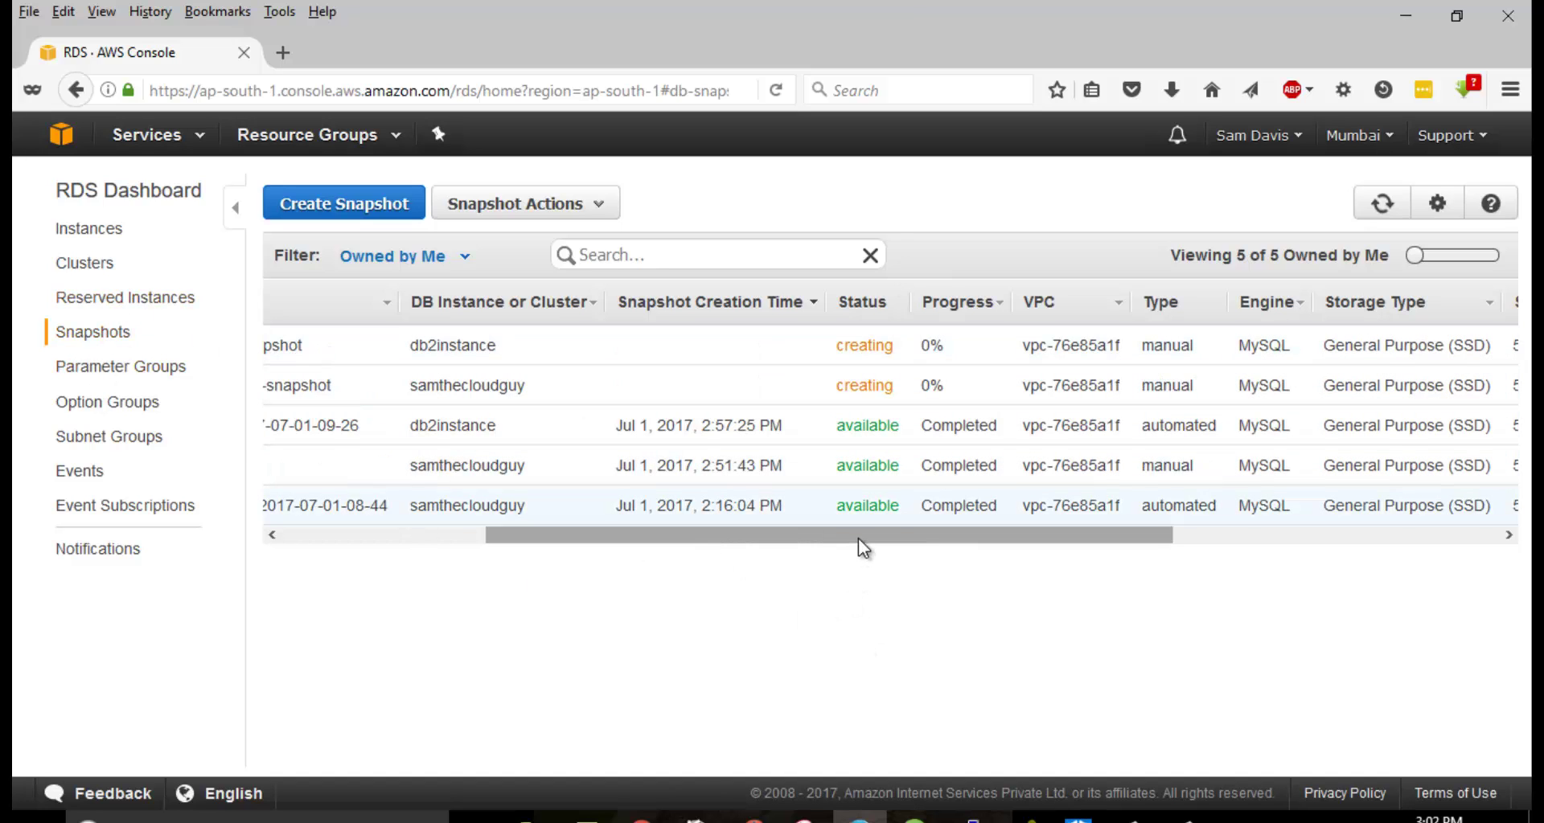
left_click_drag(858, 537, 384, 595)
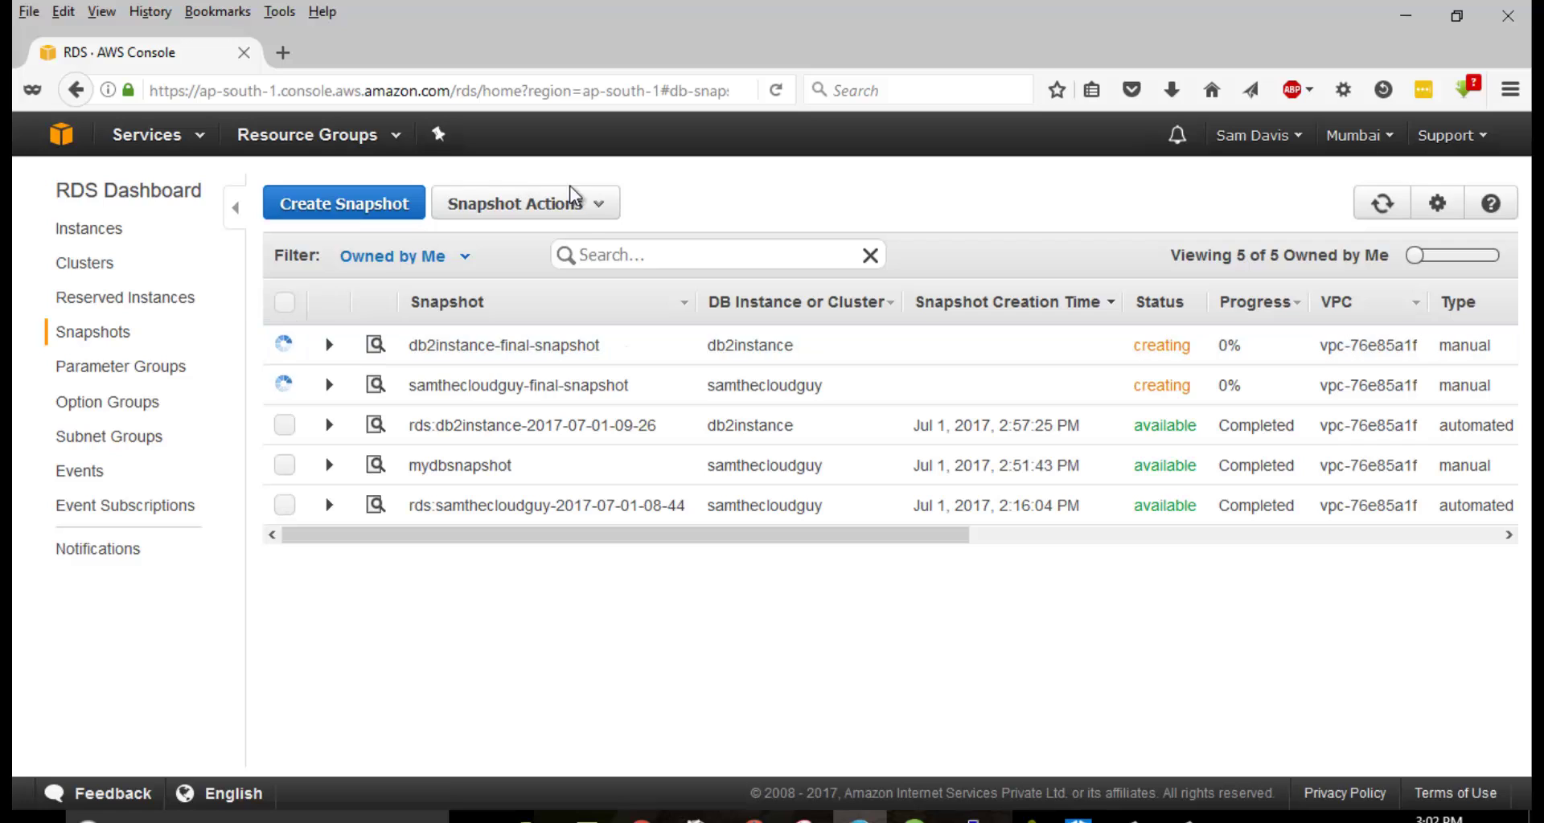
left_click(576, 211)
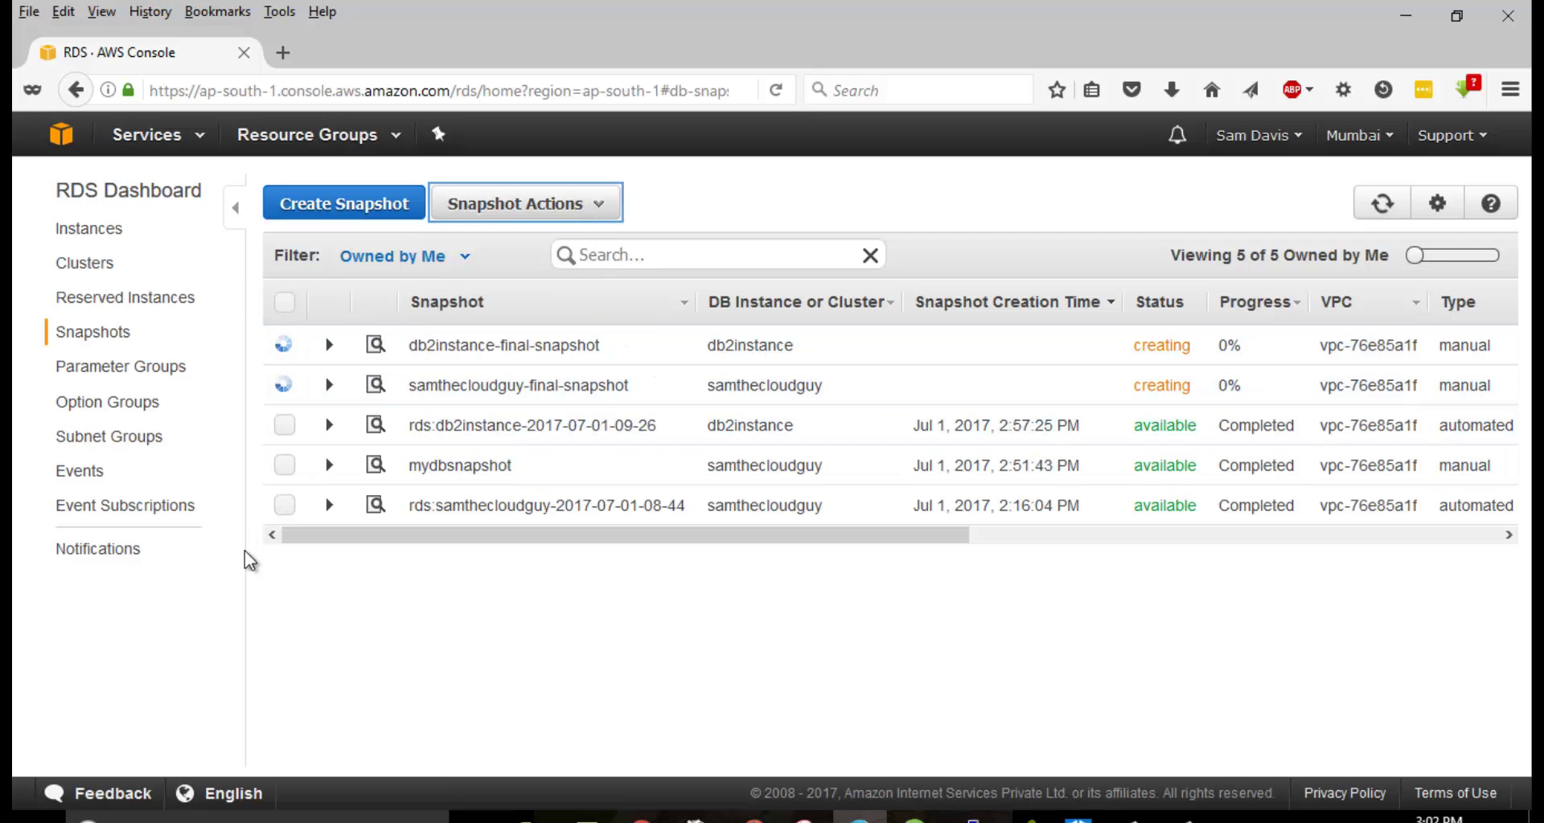
left_click(502, 420)
left_click(503, 217)
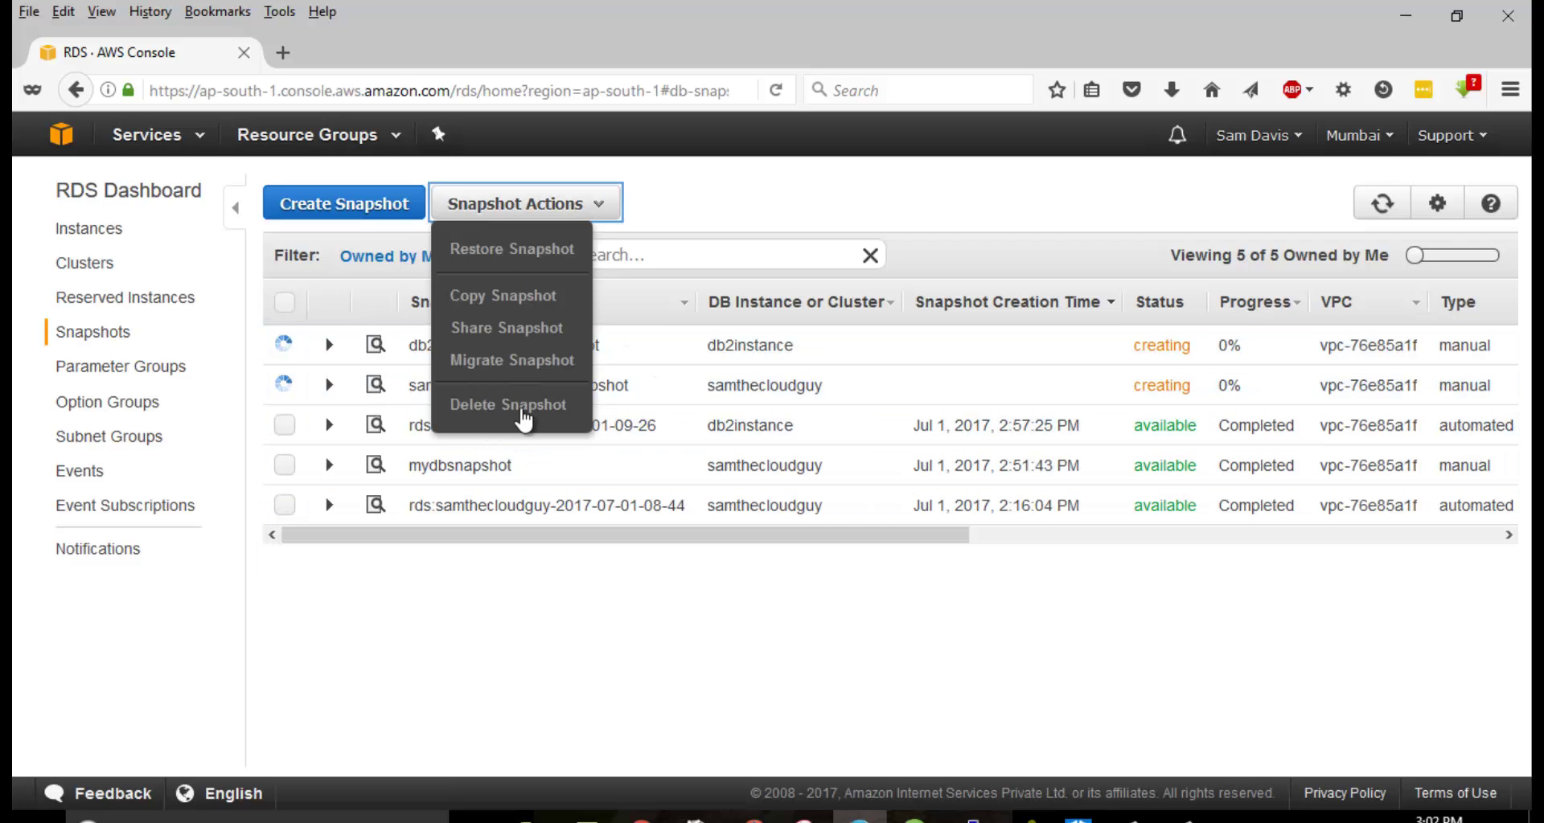
left_click(586, 609)
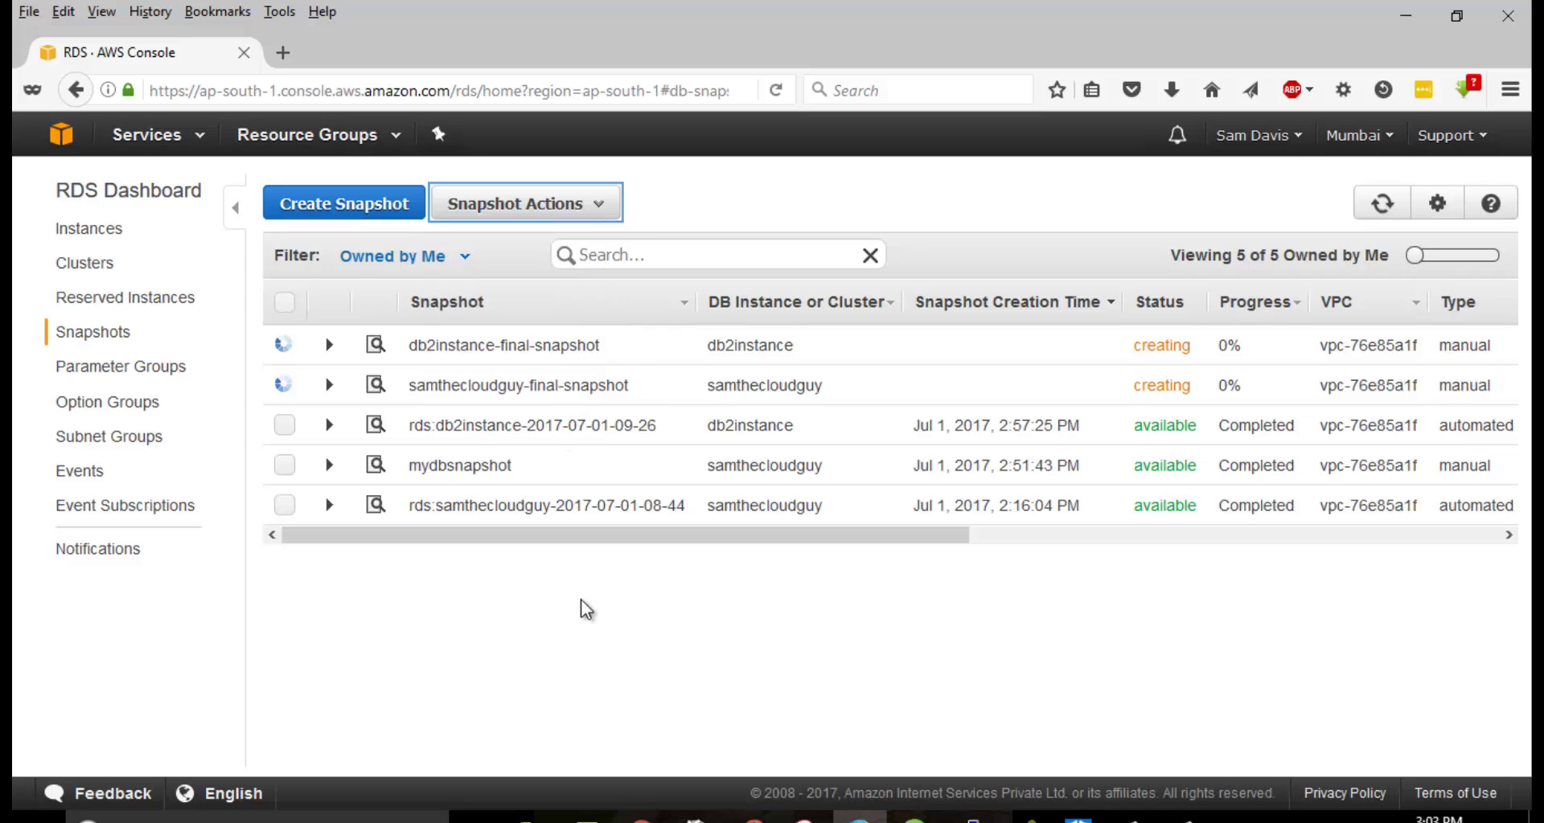